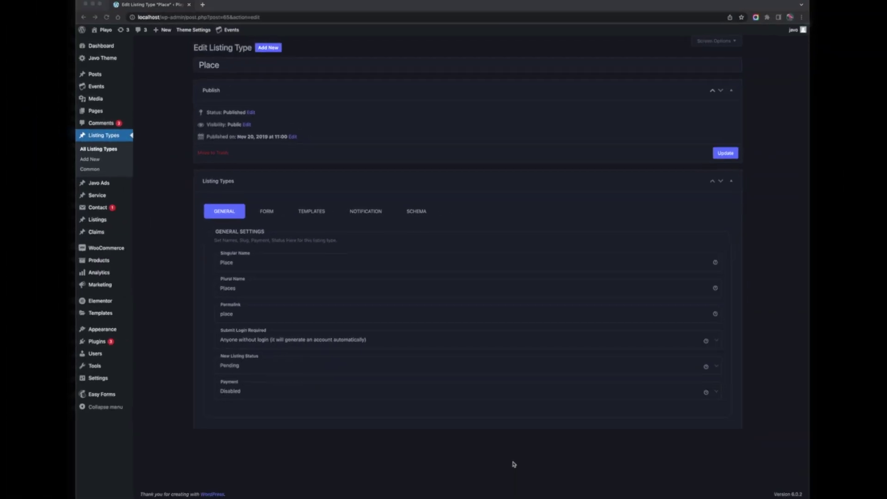
Step: Look through the Form, Templates, Notification and Schema settings of the Place listing type, ending on its General settings
click(166, 251)
mouse_move(114, 223)
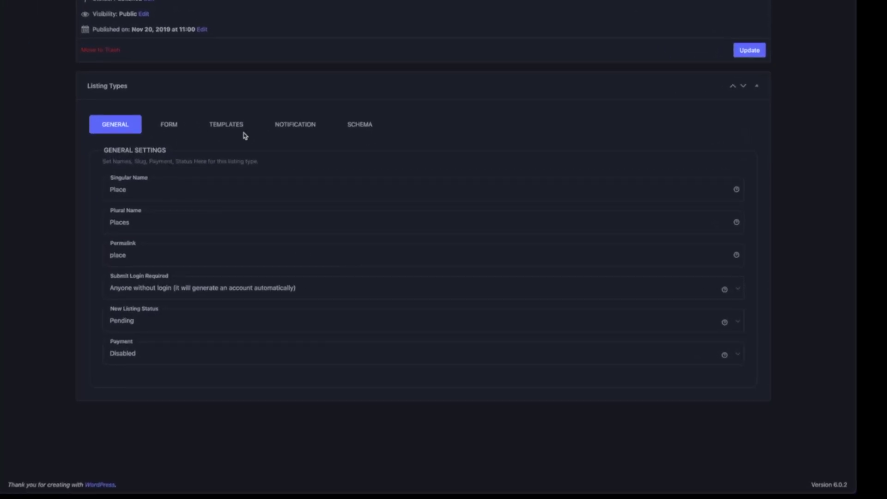
click(169, 127)
click(225, 130)
click(289, 130)
click(360, 126)
click(116, 133)
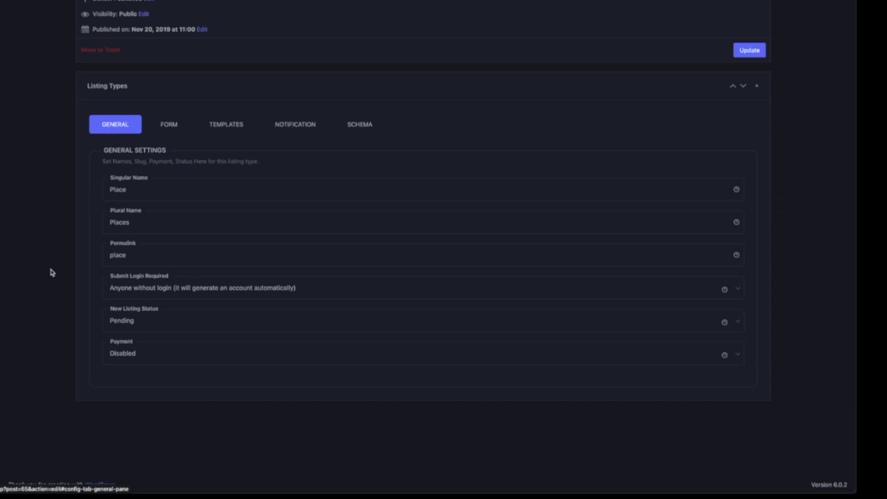
Step: Examine the general settings for singular name, plural name, login requirement and new listing status, including their help tips
click(133, 185)
click(133, 217)
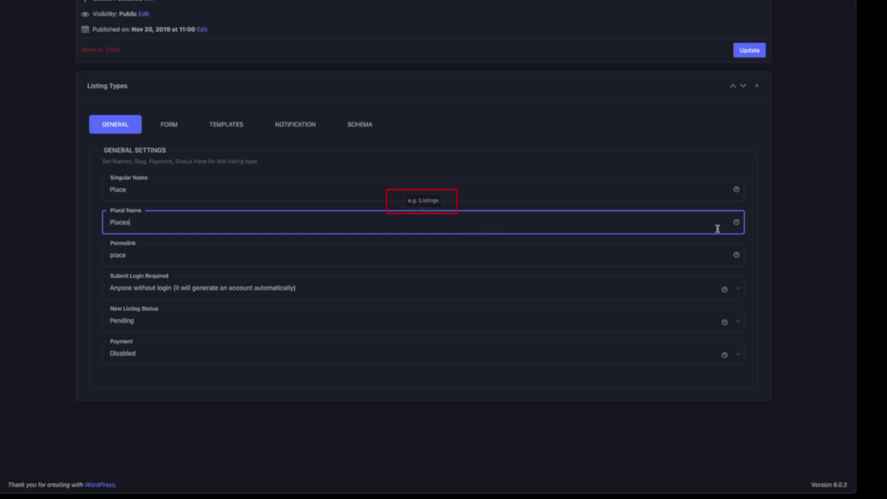
click(737, 223)
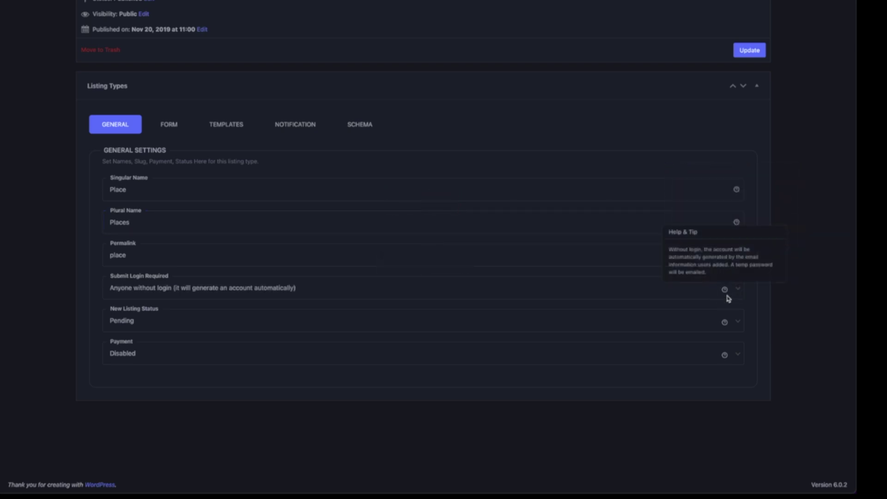
mouse_move(725, 323)
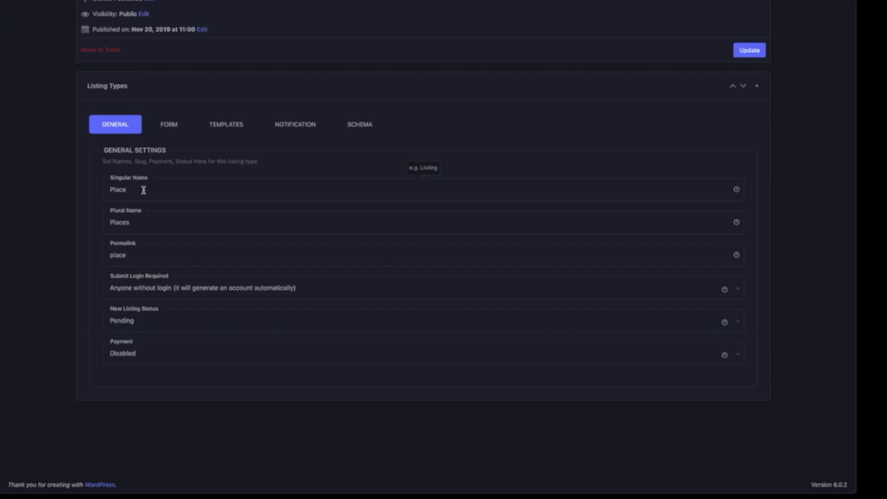
click(143, 190)
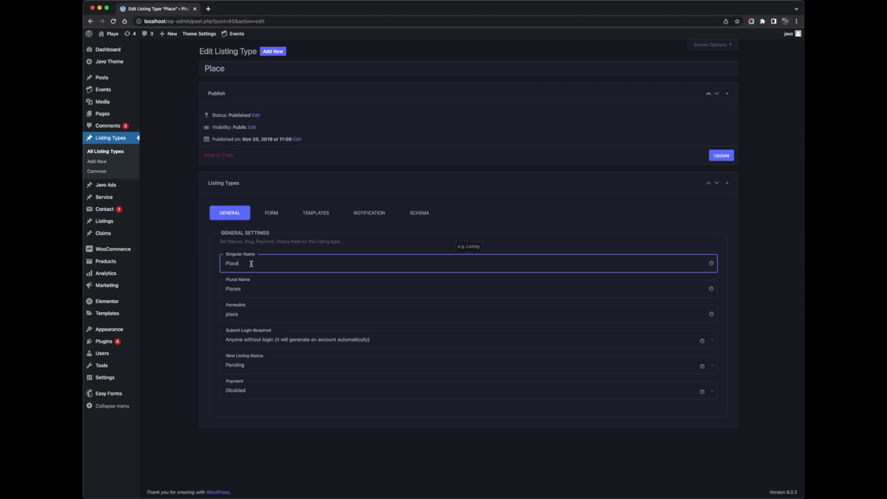
Step: Open the form builder settings and look through the pages selectable as Listing Submit Form Page, keeping the assigned page
click(271, 213)
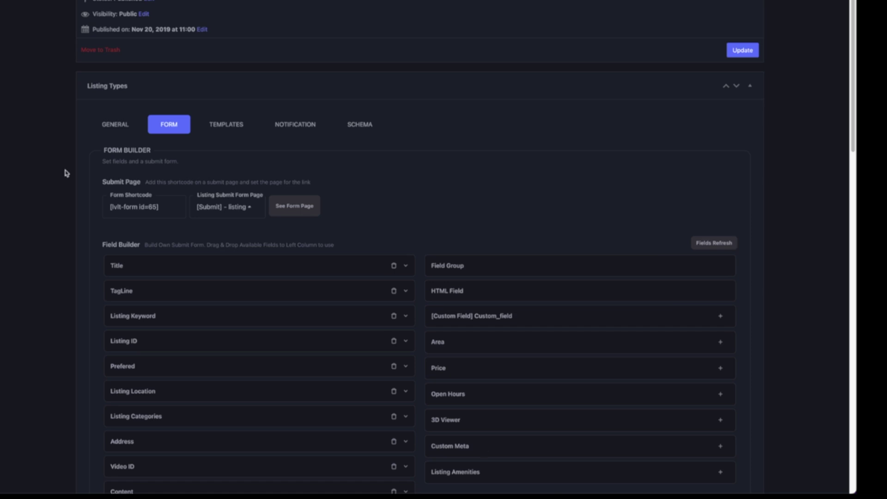
mouse_move(124, 207)
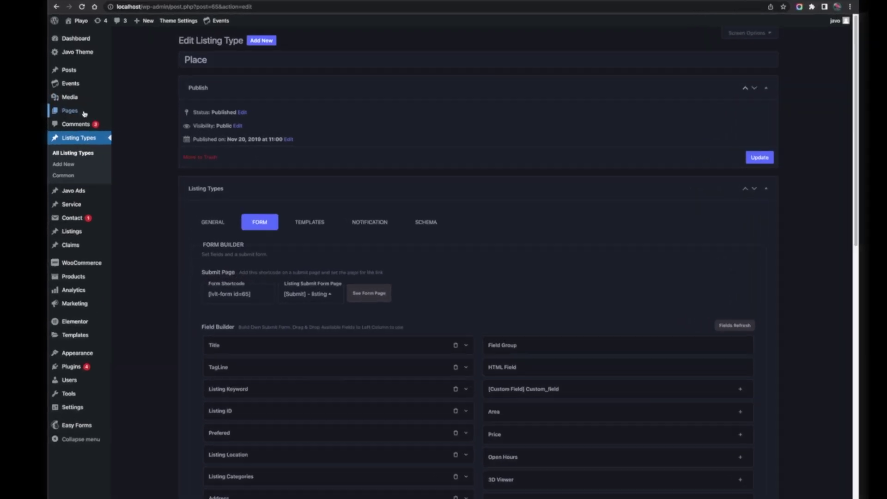
mouse_move(85, 113)
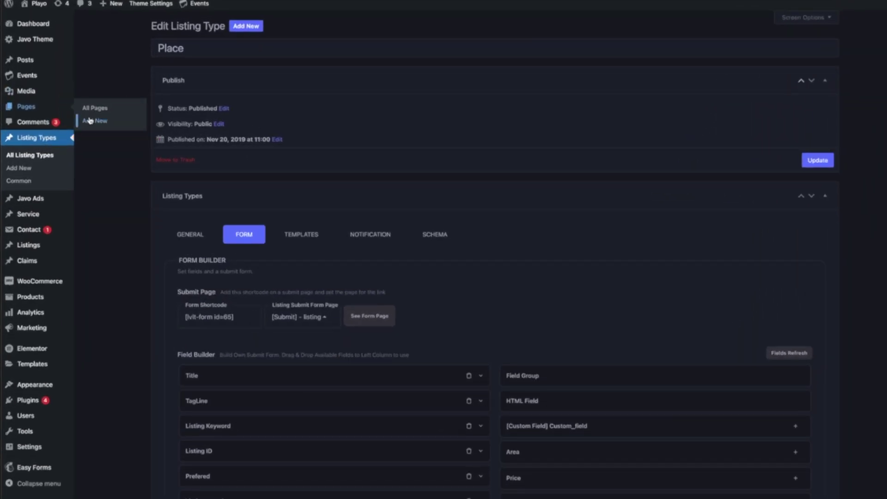
click(308, 318)
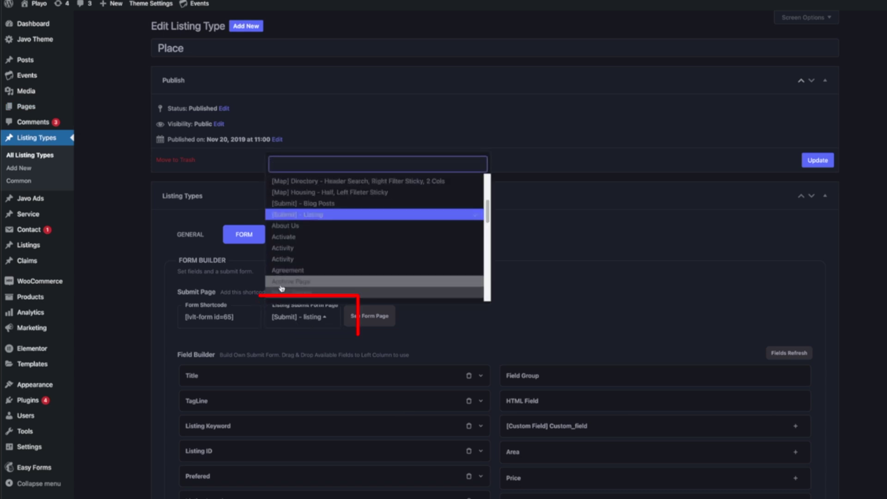
click(318, 322)
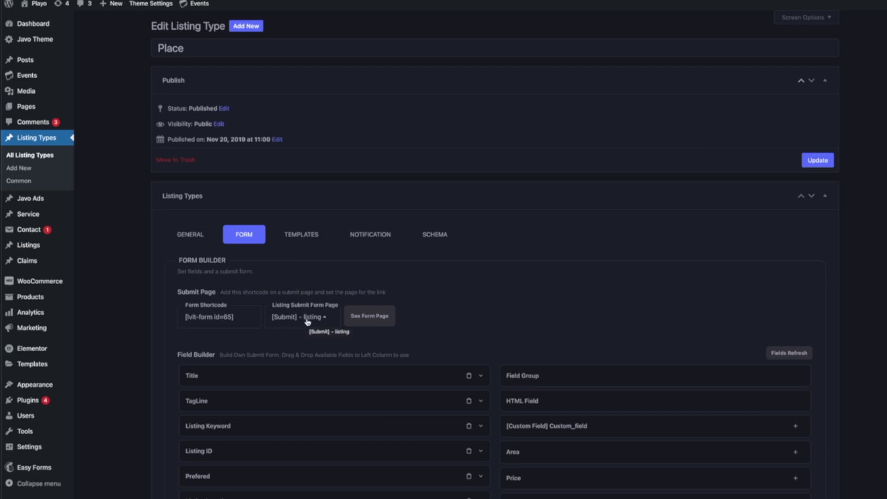
Step: Open the assigned submit form page and review the packages offered on it
click(379, 322)
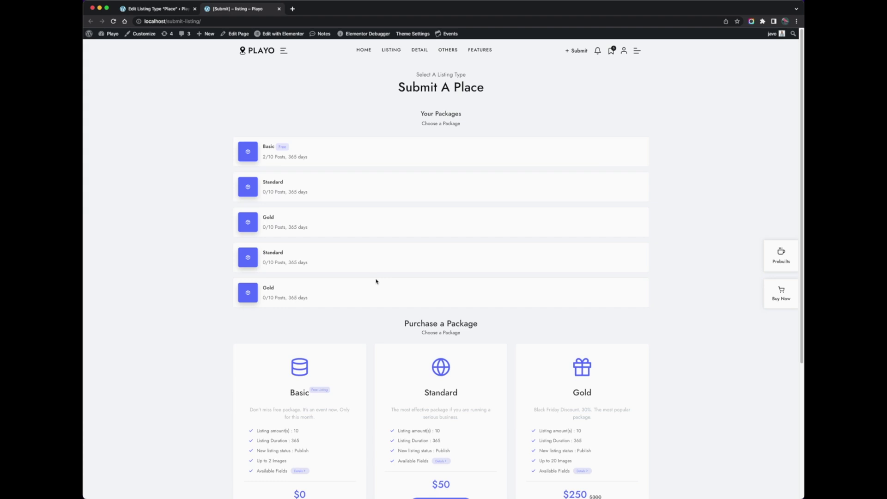
scroll(376, 281, down, 4)
scroll(376, 281, up, 3)
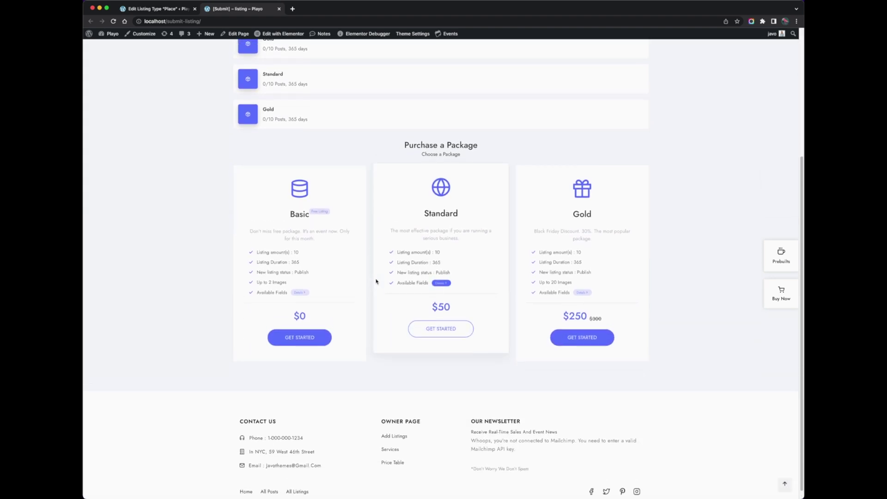
Step: Set Payment to Disabled in the Place listing type's general settings and update the listing type
key(ctrl+shift+Tab)
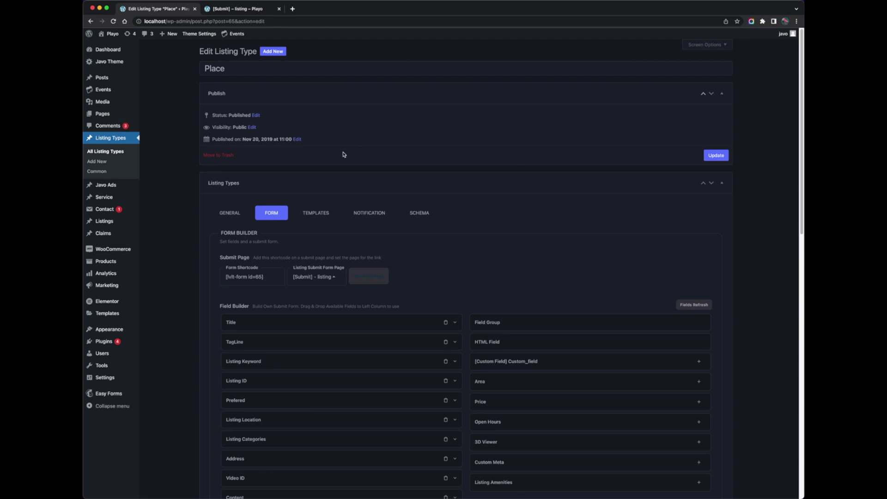
key(super+r)
click(140, 167)
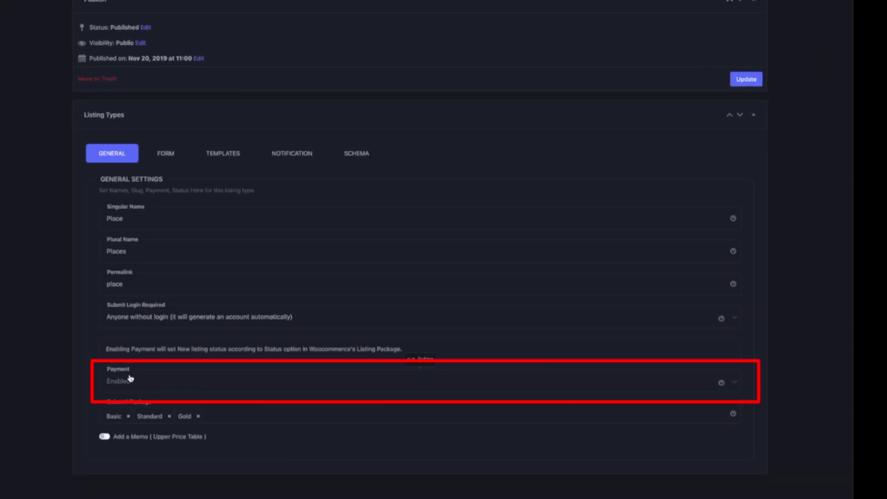
click(131, 379)
click(138, 392)
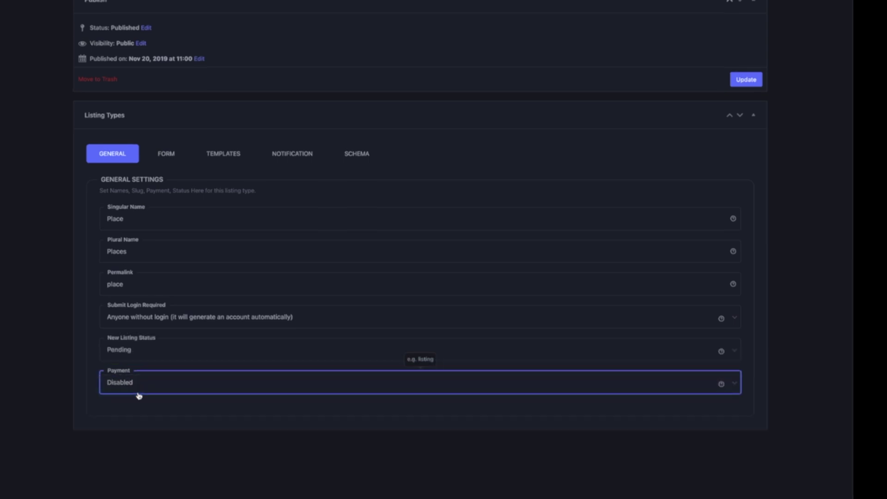
click(746, 79)
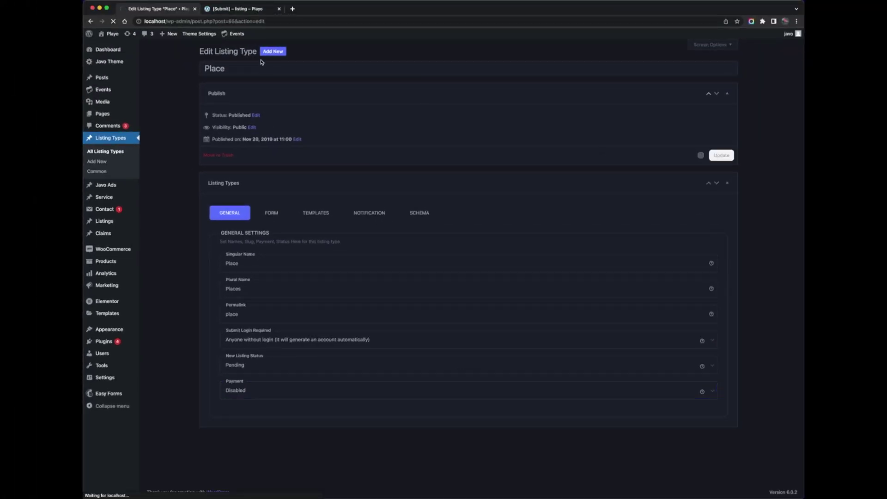
Step: Check the submit form page and examine the matching field list in the listing type's form builder
click(238, 9)
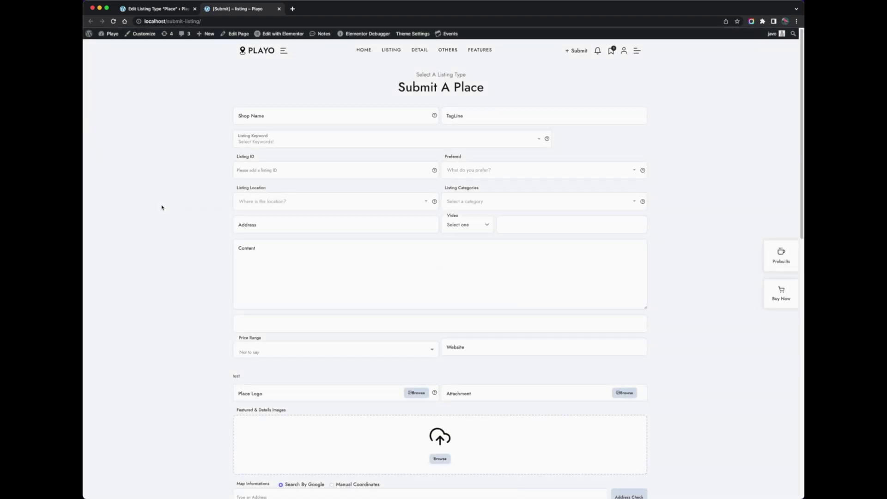
click(154, 9)
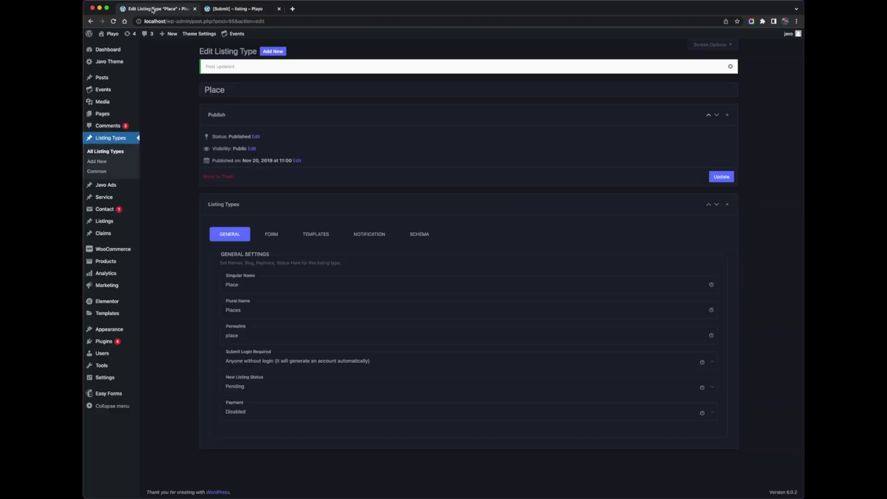
click(272, 233)
scroll(203, 266, down, 2)
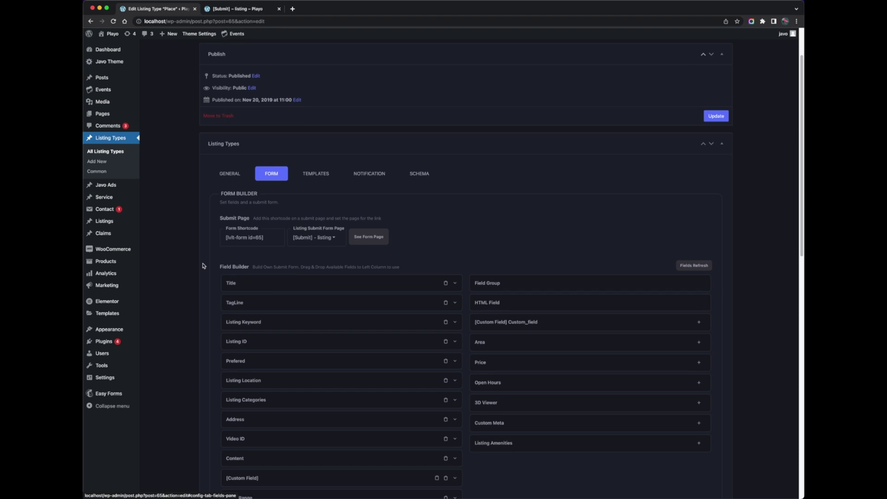
scroll(202, 266, down, 2)
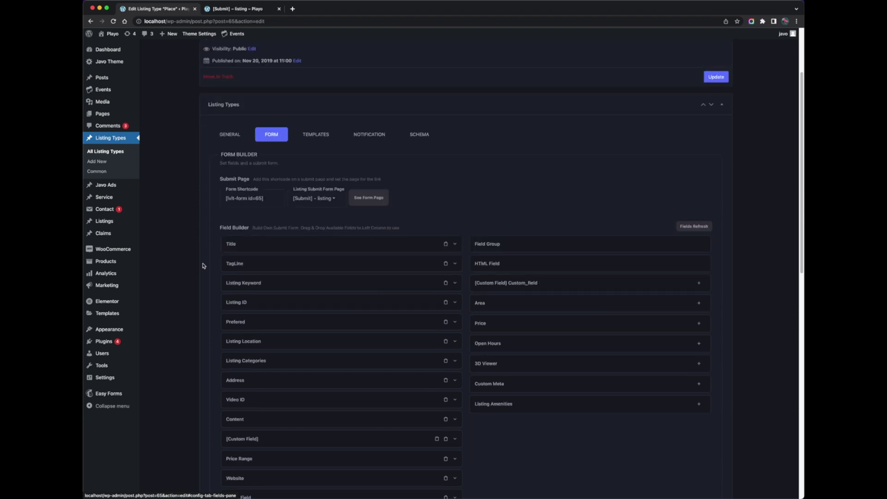
scroll(203, 265, down, 1)
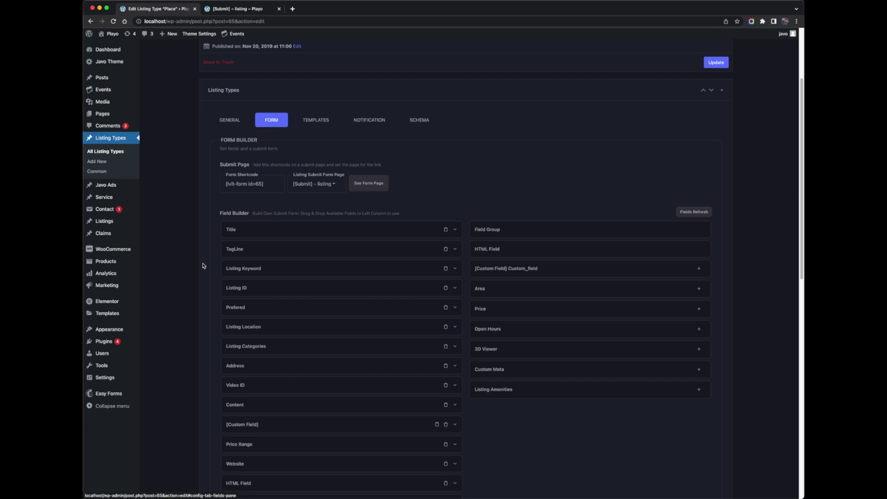
scroll(203, 265, down, 8)
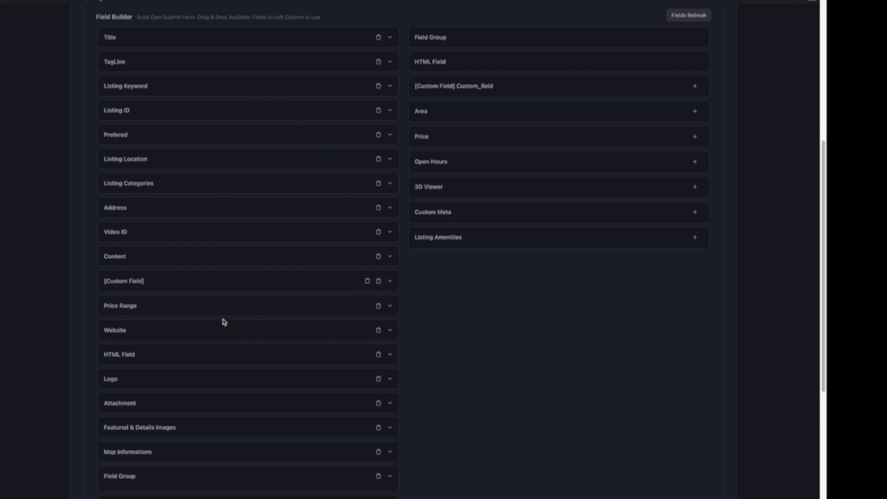
Step: Add the Open Hours field directly below Website and add the Area field to the submit form
click(243, 36)
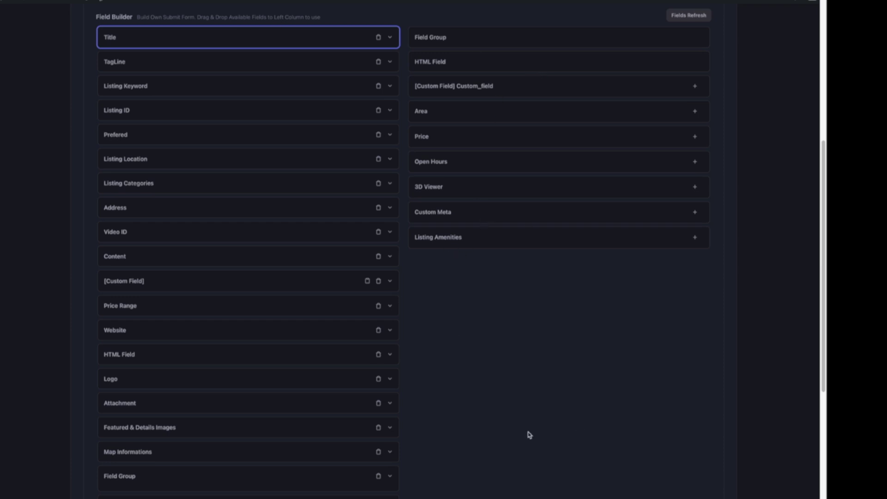
click(556, 363)
drag(604, 164, 358, 359)
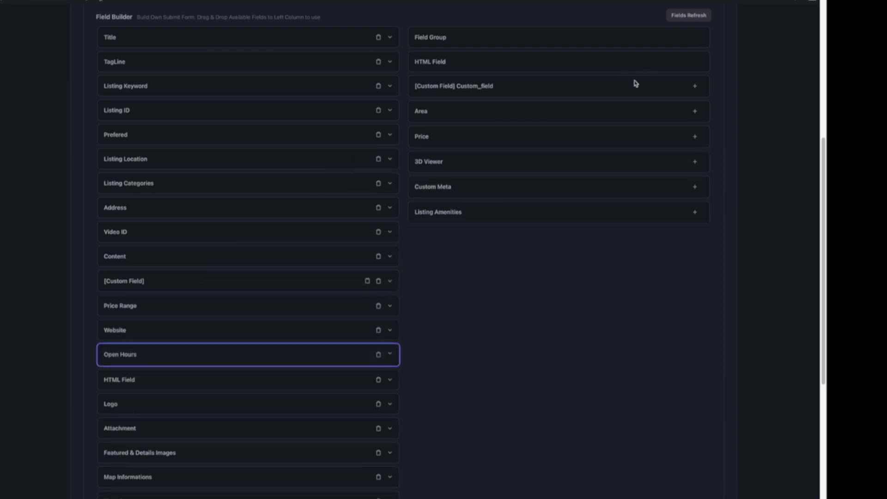
click(695, 112)
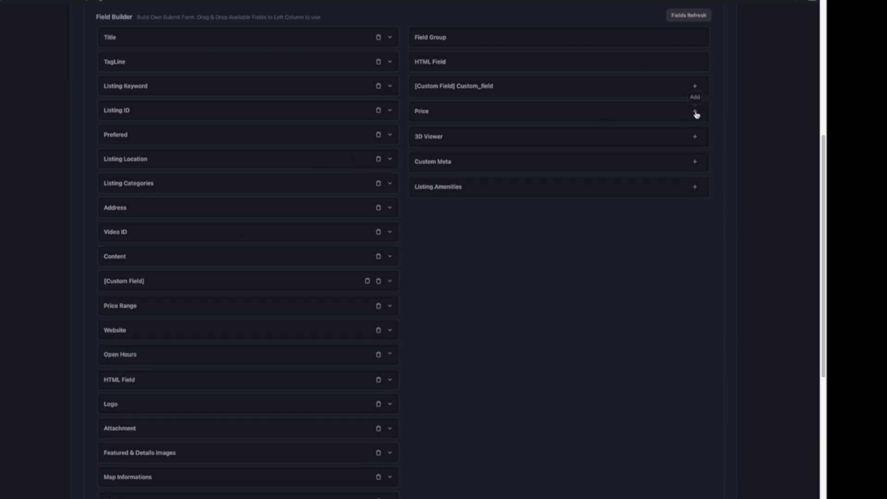
Step: Remove the Price Range, HTML Field and Attachment fields from the submit form, confirming each removal
click(379, 306)
click(452, 30)
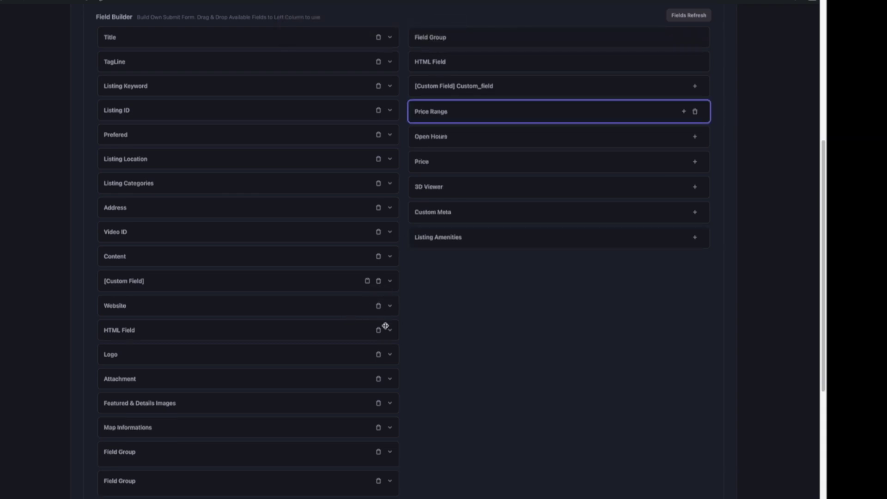
click(379, 330)
click(451, 30)
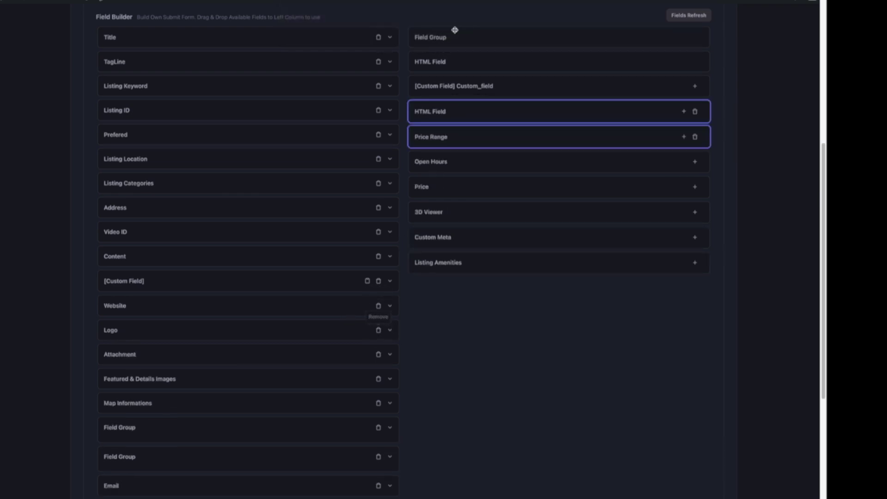
click(378, 355)
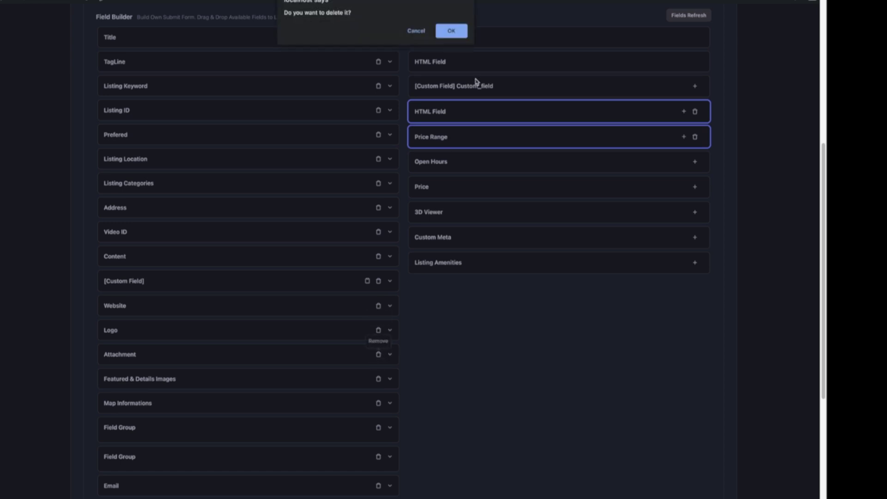
click(451, 31)
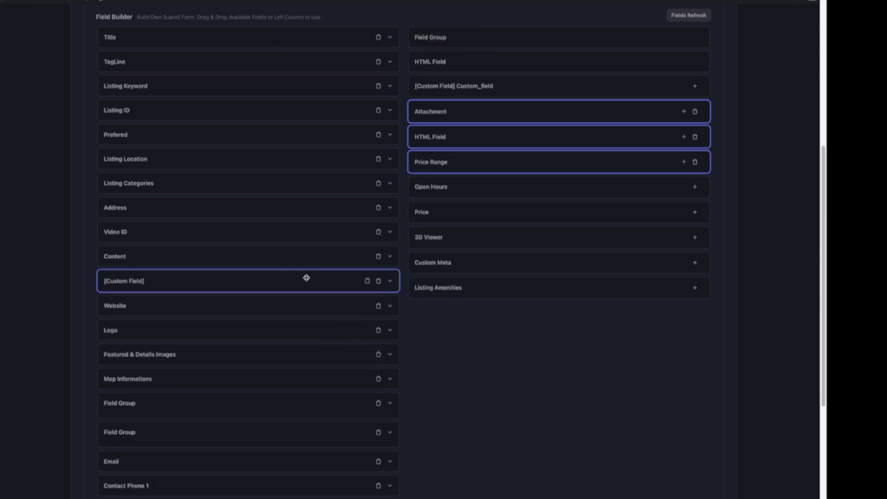
Step: Reorder the form fields by moving Content further down the list and Video ID between Listing ID and Prefered
drag(299, 258, 306, 346)
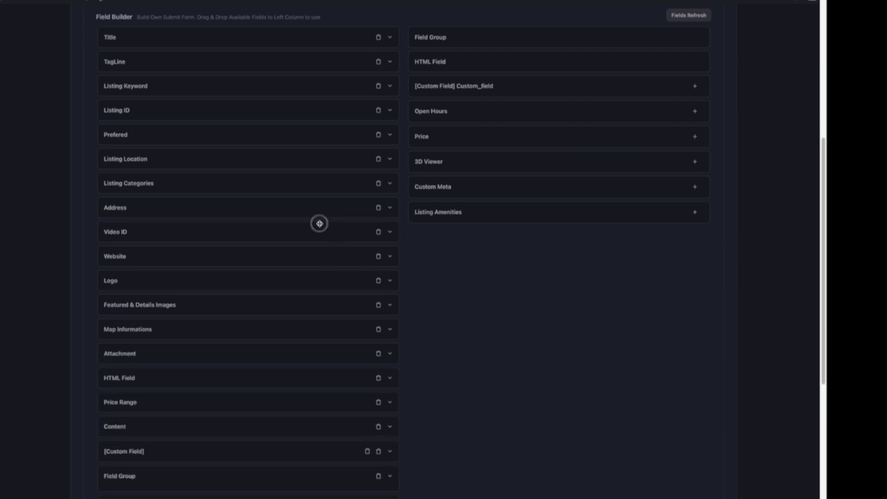
drag(290, 223, 293, 142)
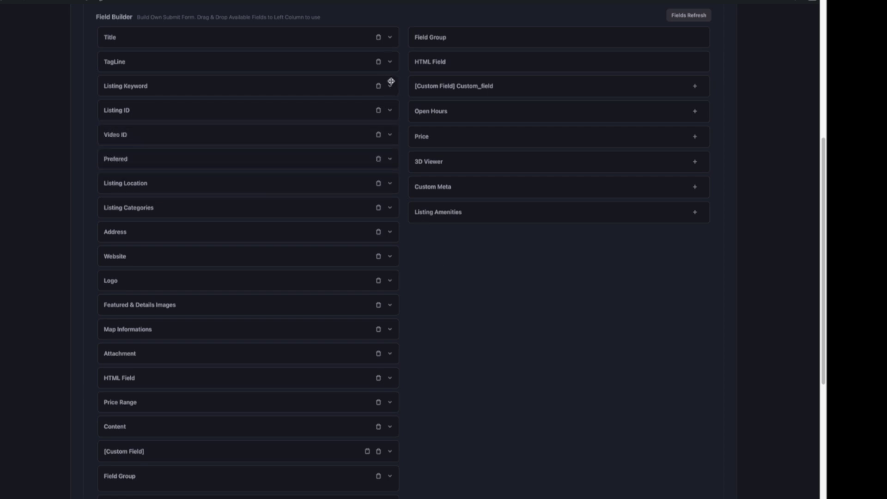
Step: Expand the TagLine field's settings and set its Label Type to Floating Label ( Inner )
click(390, 62)
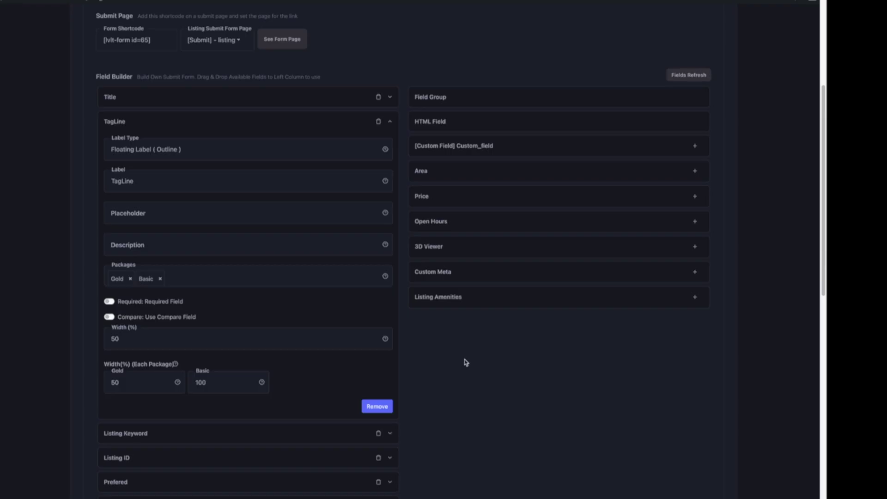
click(191, 157)
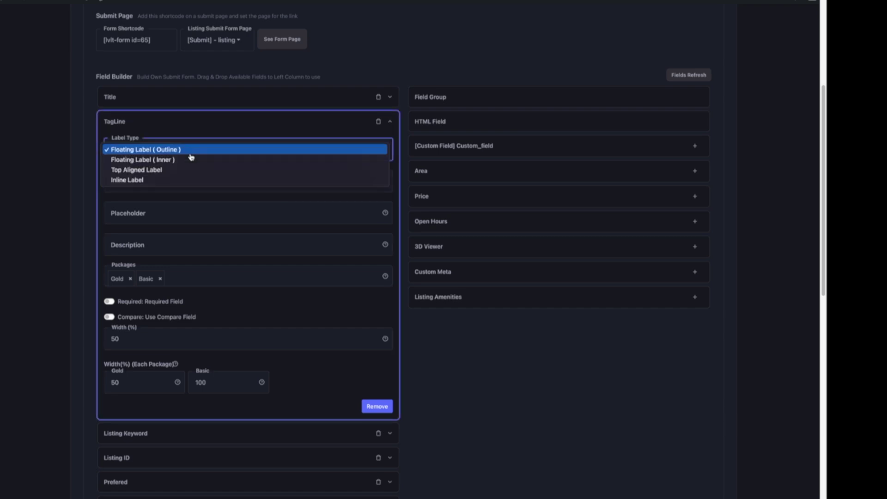
click(191, 160)
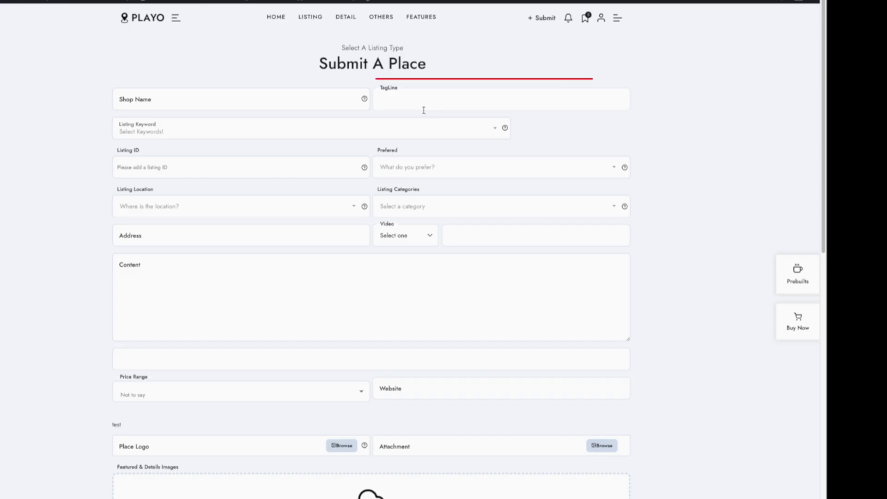
Step: Set the TagLine field's Label Type to Floating Label ( Inner ) and update the Place listing type
click(422, 108)
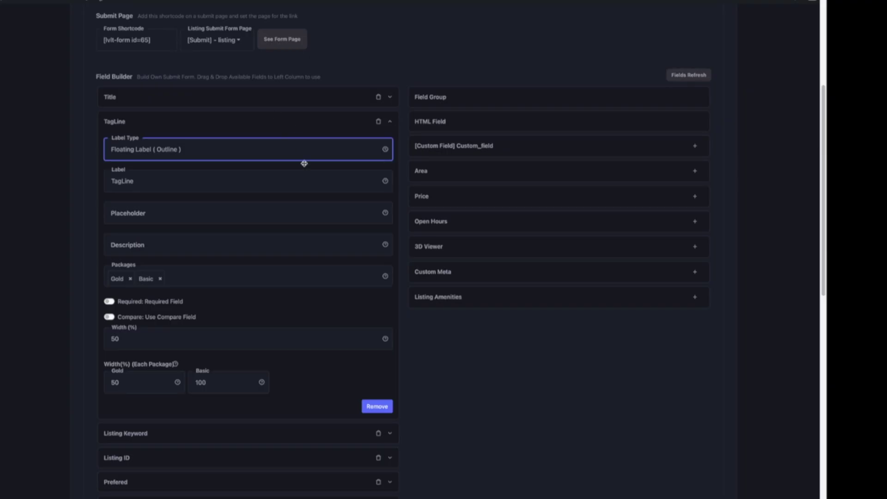
click(305, 156)
click(279, 160)
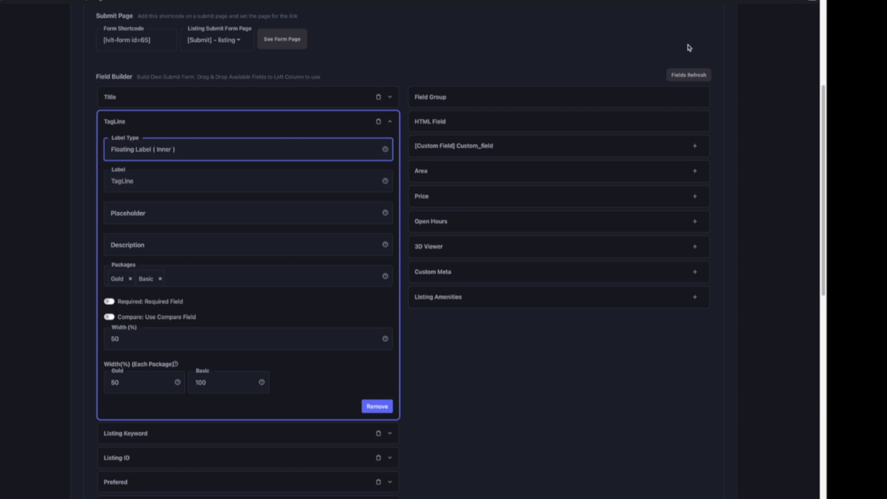
scroll(600, 278, up, 5)
click(717, 149)
scroll(507, 280, down, 5)
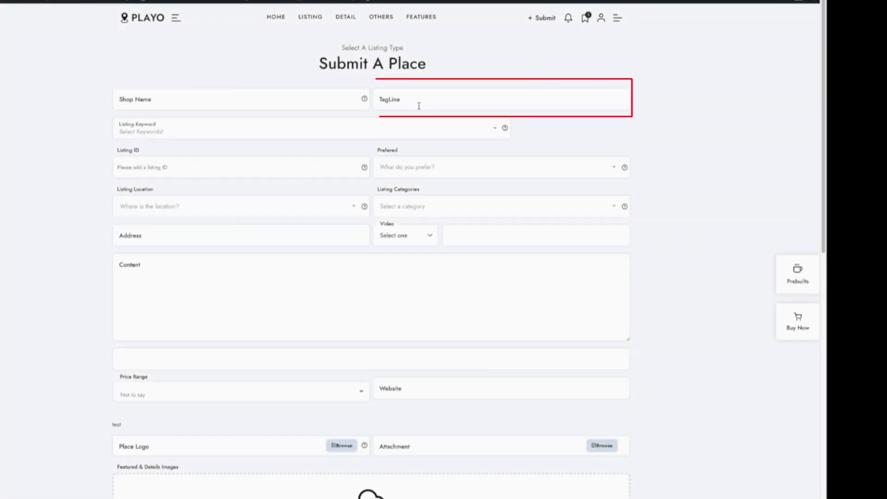
Step: Try Top Aligned Label as the TagLine field's Label Type and settle on Floating Label ( Outline )
click(419, 105)
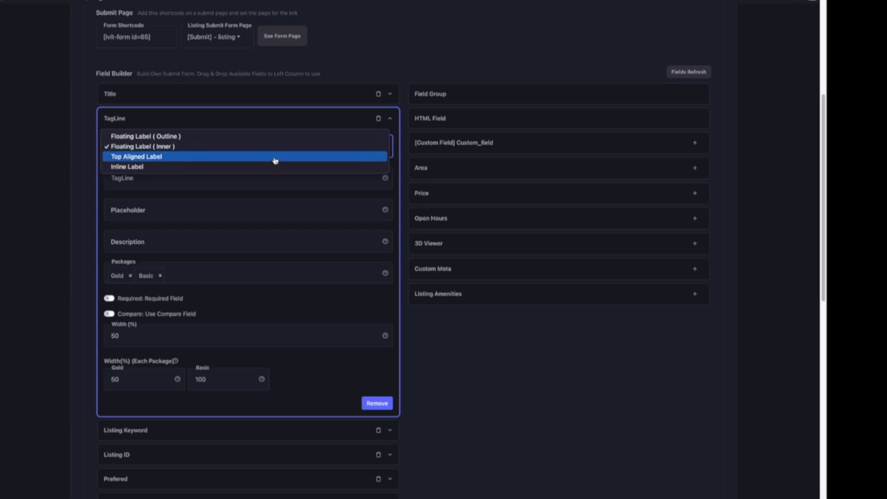
click(276, 159)
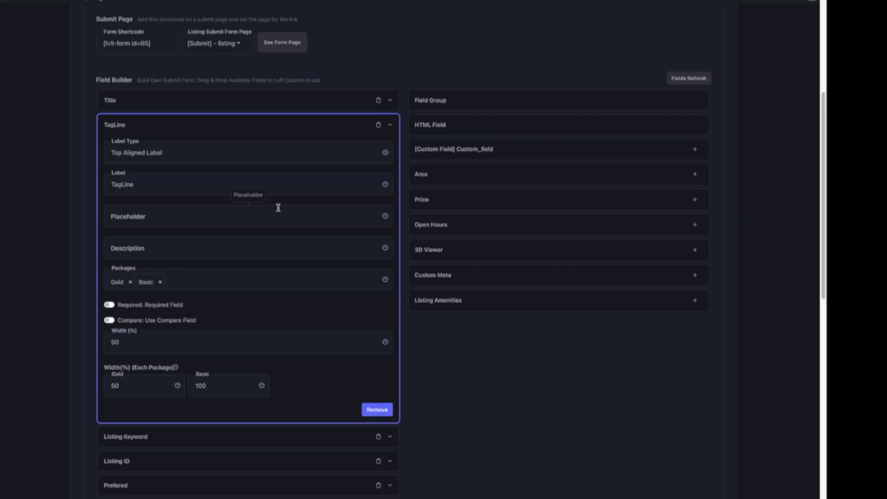
click(262, 155)
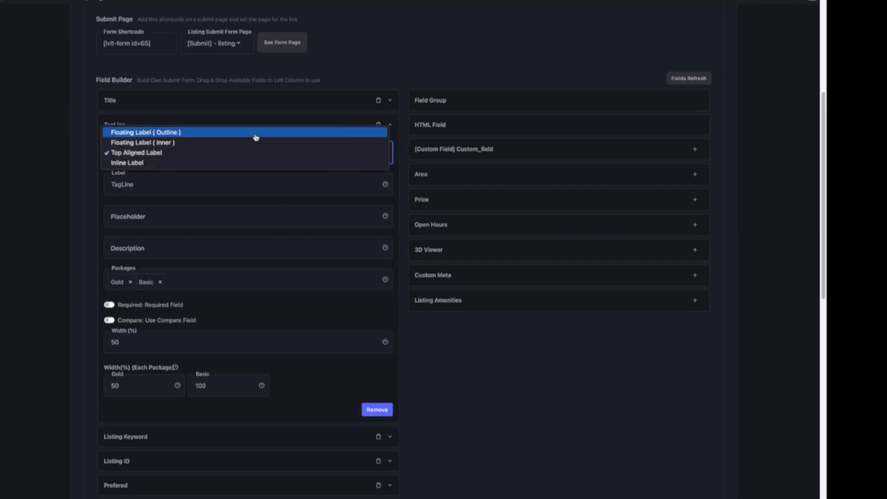
click(255, 134)
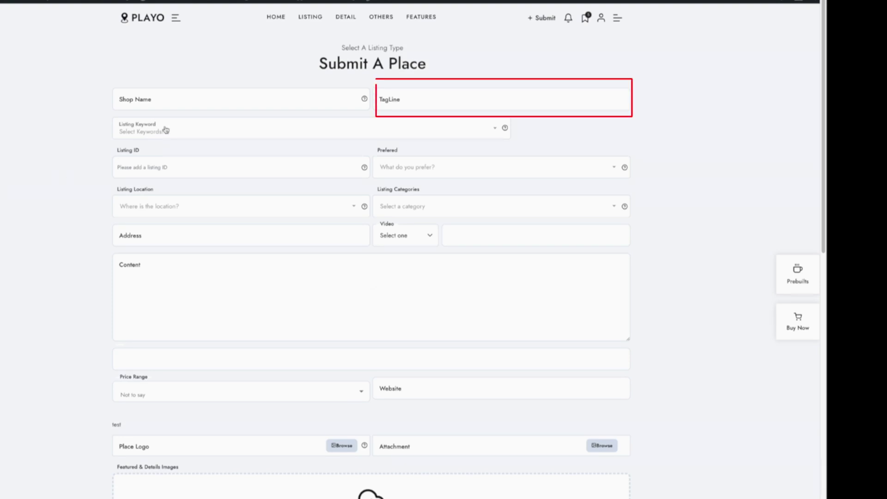
Step: Expand the Listing Keyword field's settings and set its Label Type to Inline Label
click(198, 101)
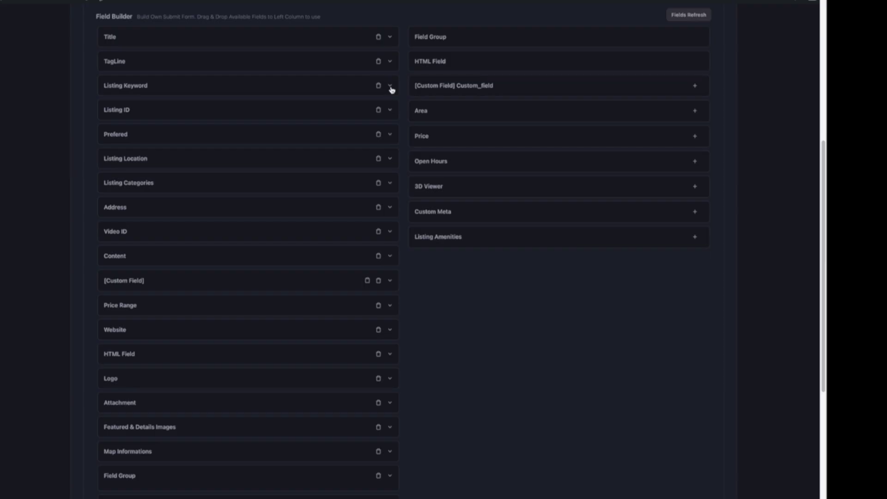
click(390, 86)
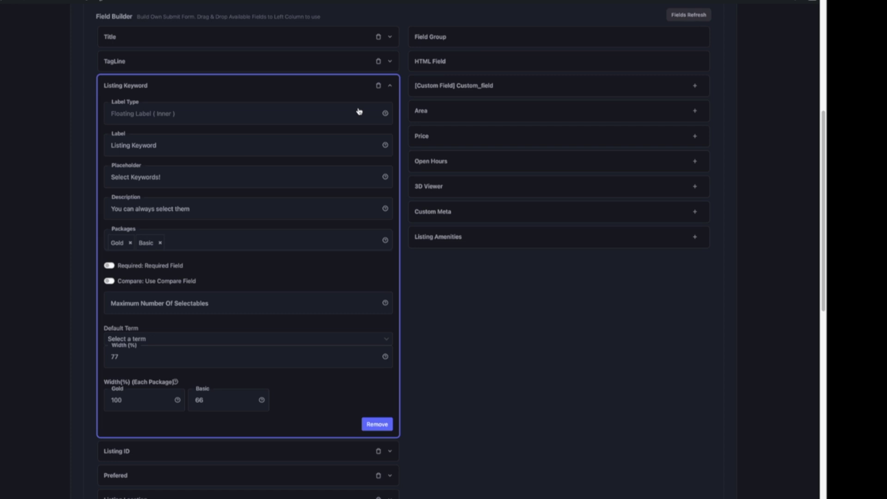
click(357, 113)
click(331, 134)
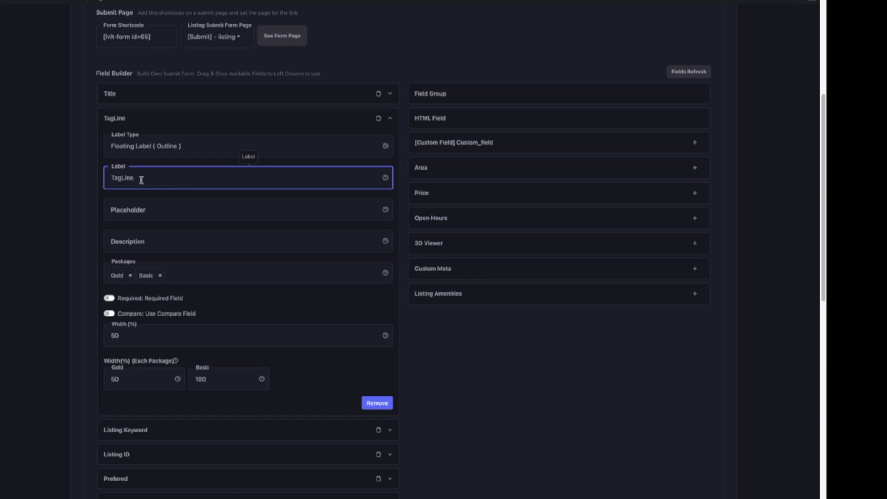
Step: Set the TagLine field's Label to Slogan and its Placeholder to "Please add a slogan of your shop. (ex, Good and Cheap )"
key(BackSpace)
key(BackSpace)
text(Slog)
click(216, 206)
text(Pl)
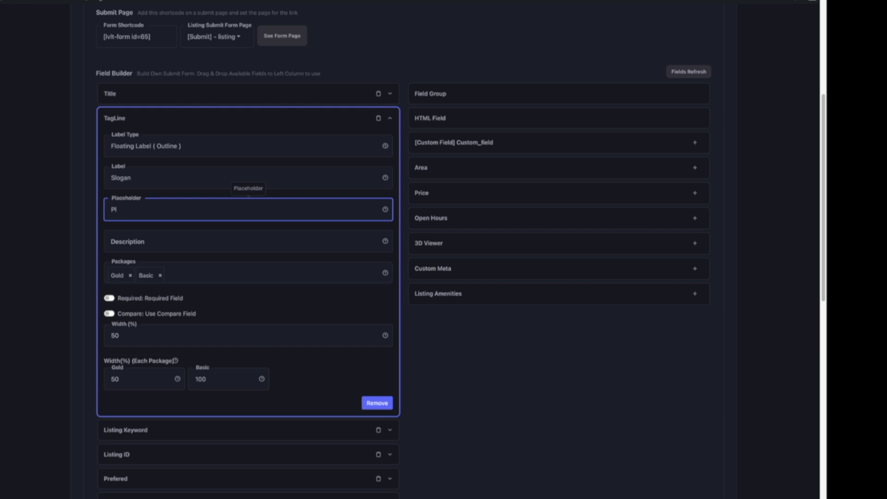
text(ease add a slogan of your shop. (ex, Good and Cheap)
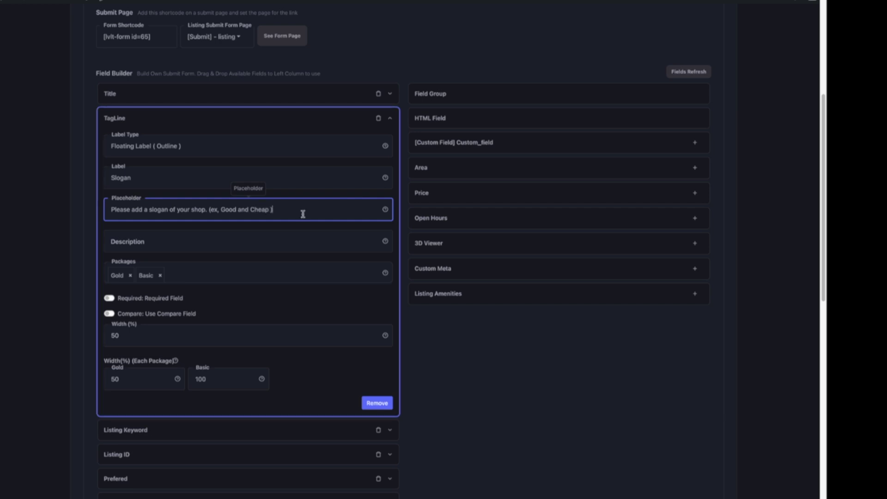
Step: Set the TagLine field's Description to "Please add at least 10 letters and Only English" and check the Slogan field's hints on the submit form
click(260, 240)
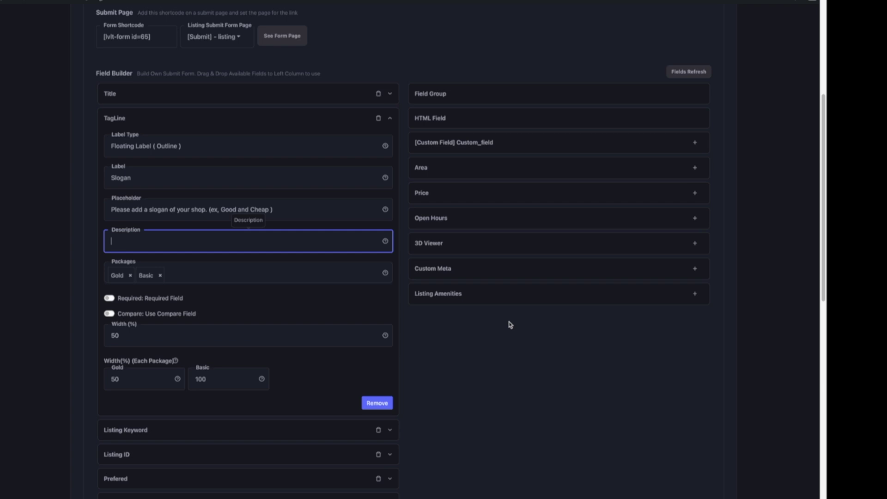
text(Please add at least 10 letters and Only Eng)
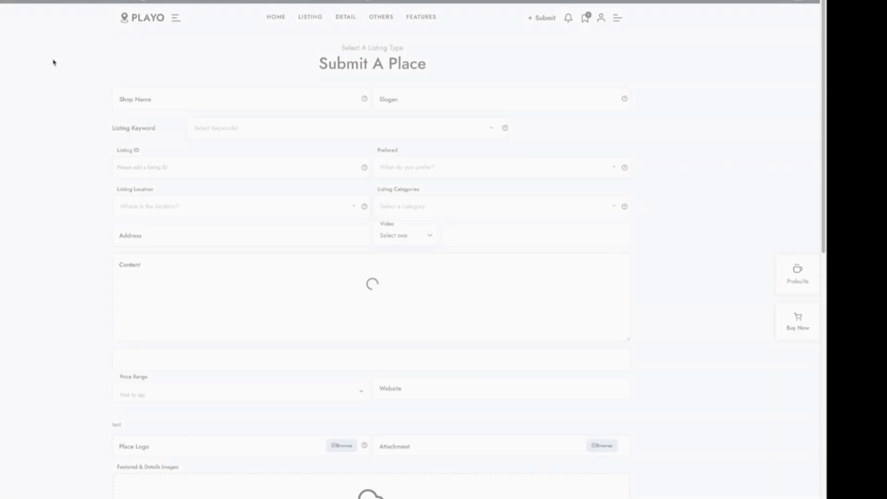
click(393, 99)
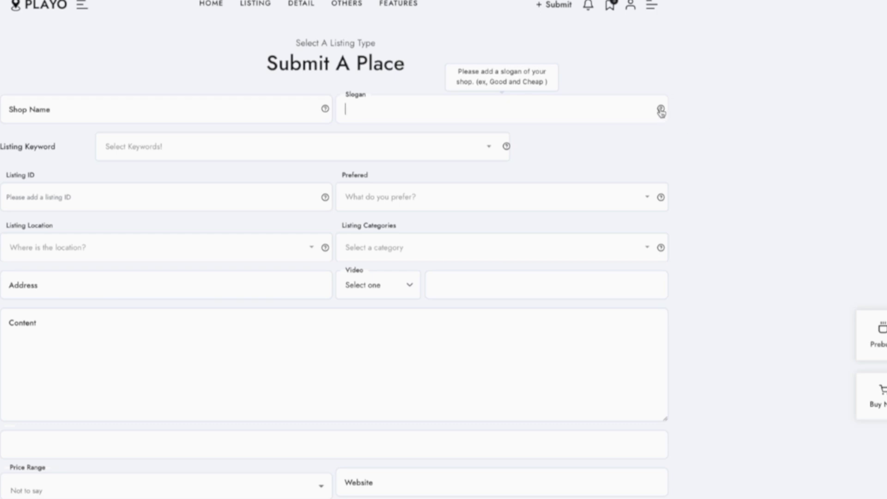
click(660, 111)
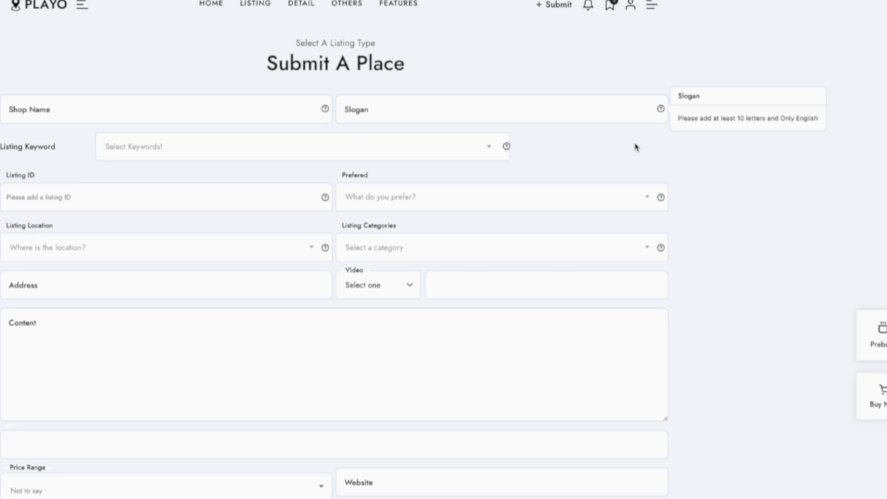
click(512, 109)
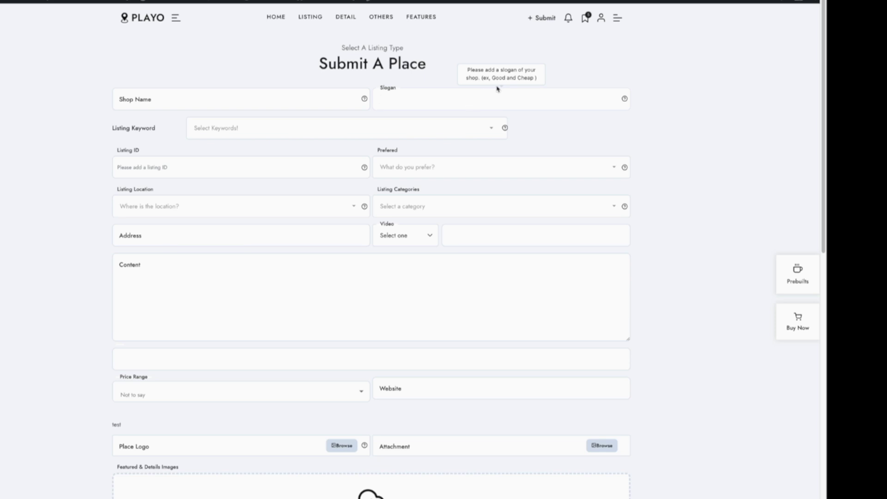
click(625, 99)
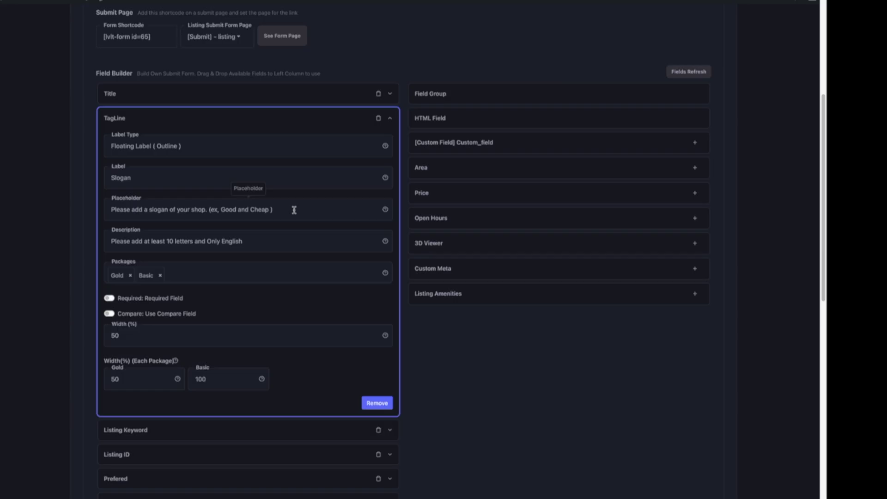
Step: Clear the TagLine field's Placeholder and re-enter "Please add a slogan of your shop. (ex, Good and Cheap )"
triple_click(293, 210)
key(BackSpace)
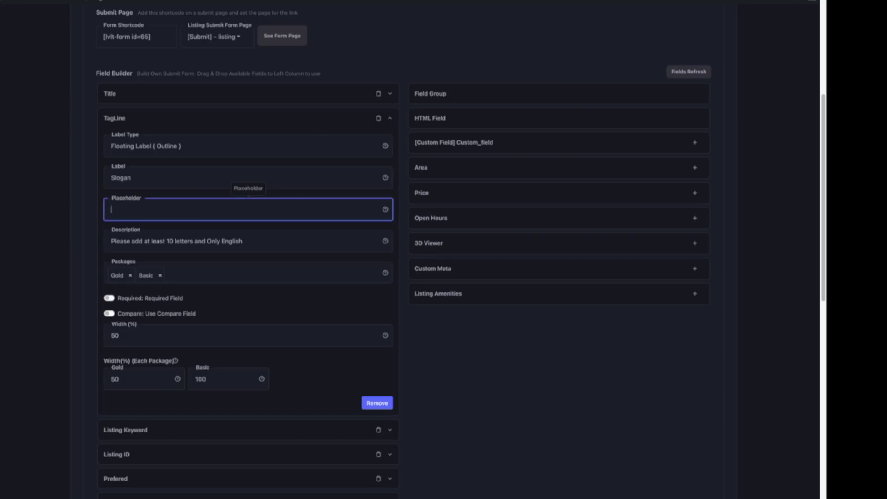
text(Please add a slogan of your shop. (ex, Good and Cheap ))
click(268, 260)
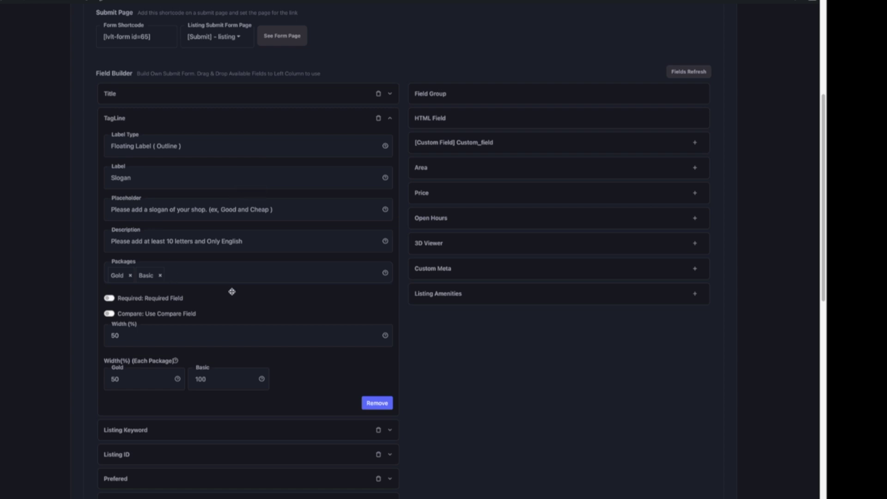
Step: Make TagLine a required field in the submit form
scroll(232, 292, up, 1)
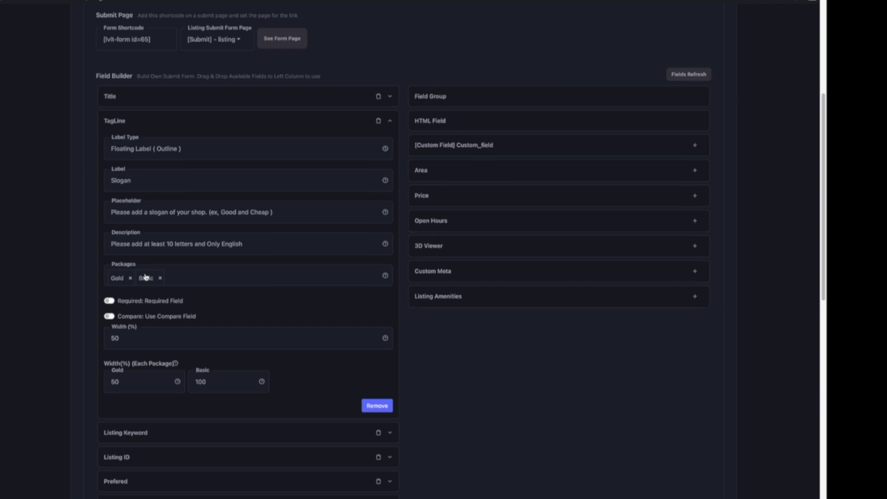
click(114, 306)
click(113, 304)
click(159, 318)
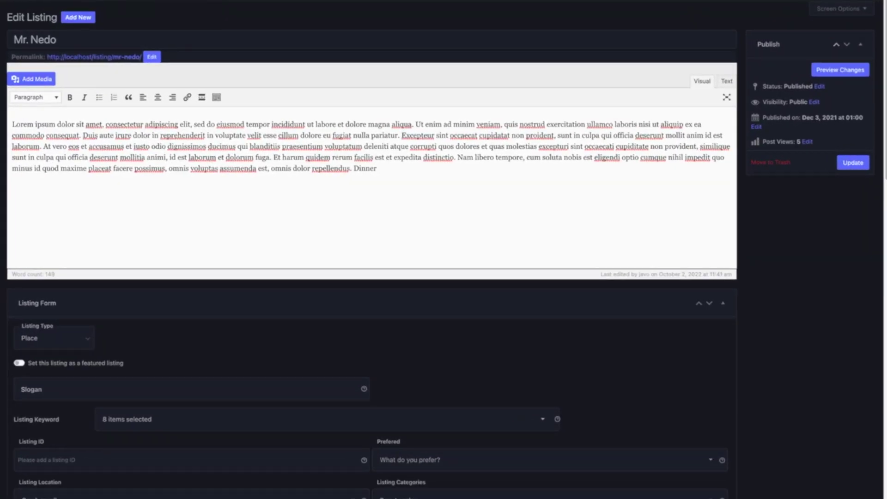
Step: Enter "The best cafe in this city. Must go." as the Slogan in the existing Place listing's form
click(236, 393)
text(The best cafe in this city. Must go.)
click(457, 374)
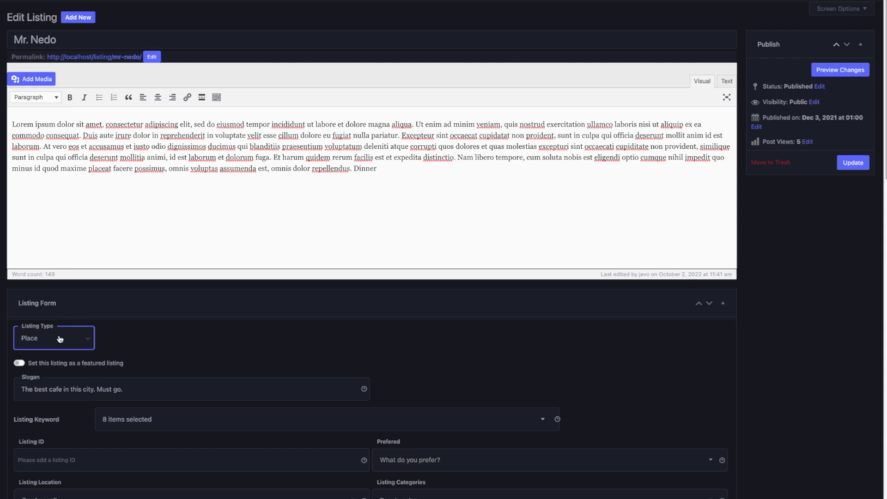
click(71, 364)
click(163, 363)
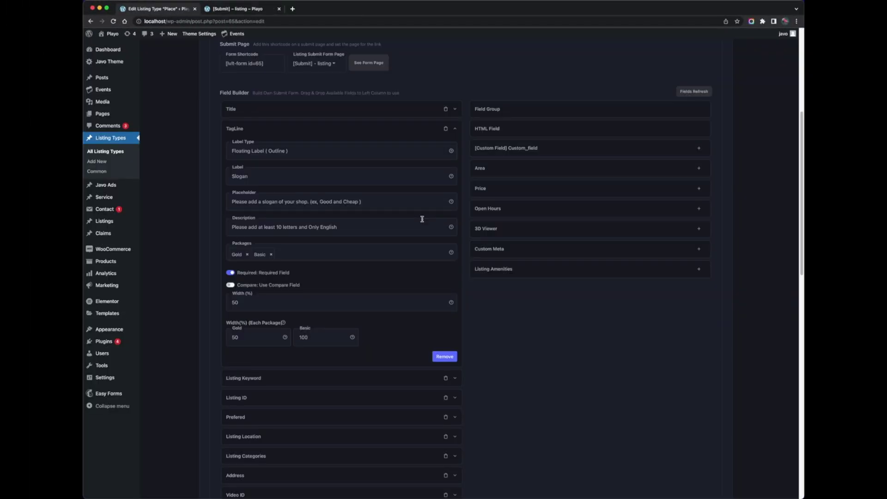
Step: Open the Place listing type's template settings and examine the available header and footer template options
scroll(489, 338, up, 1)
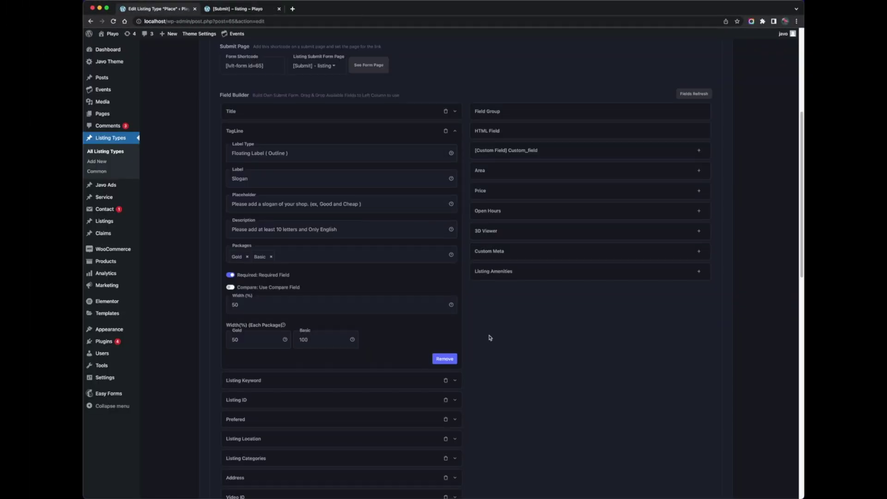
scroll(489, 338, up, 5)
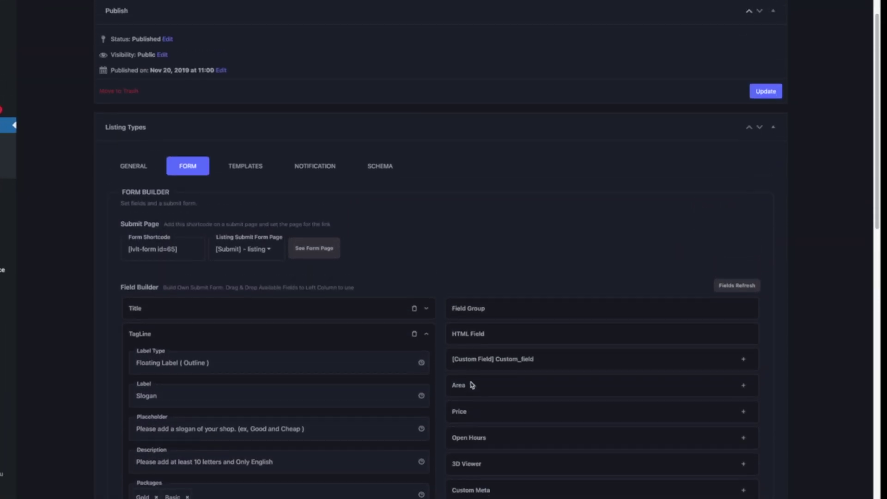
scroll(471, 382, up, 3)
scroll(471, 382, down, 2)
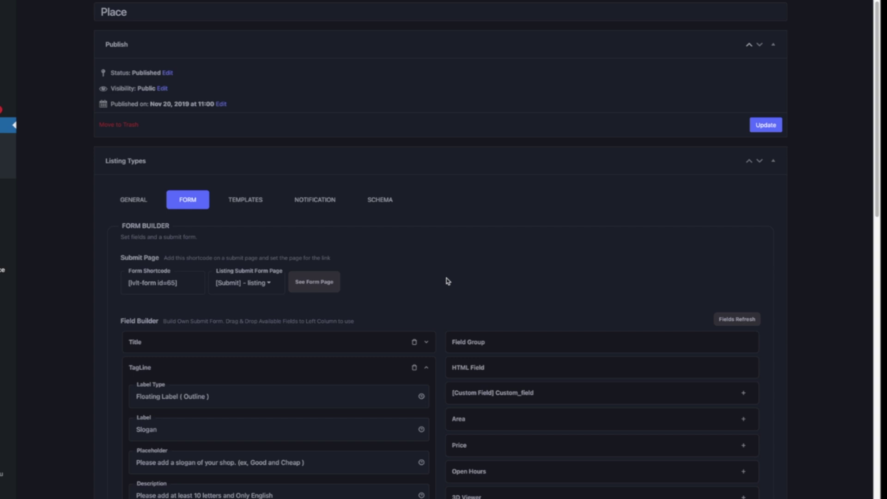
click(246, 201)
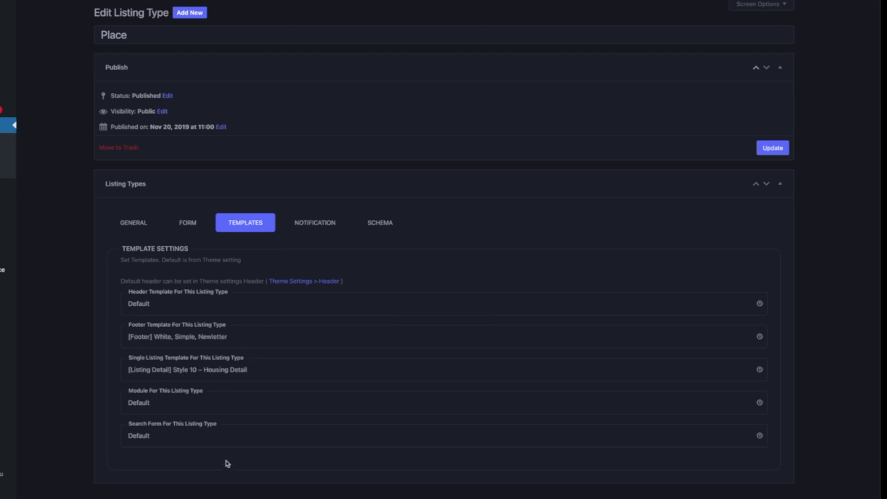
click(279, 311)
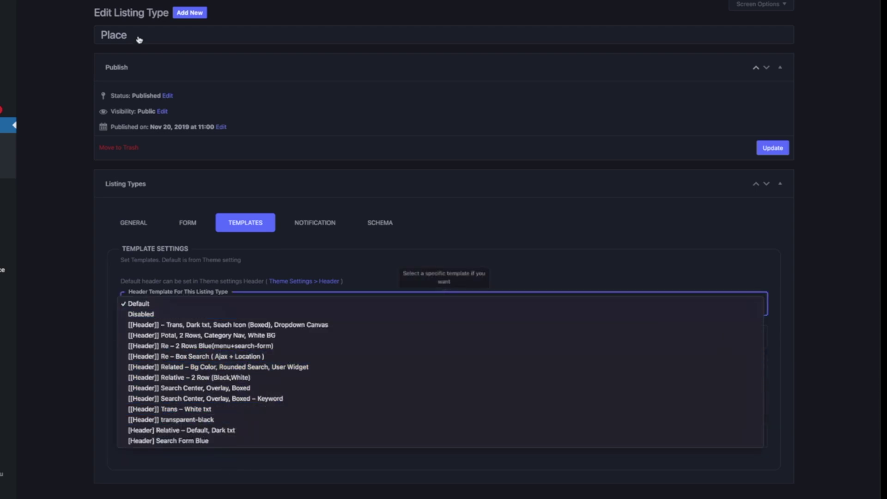
click(100, 337)
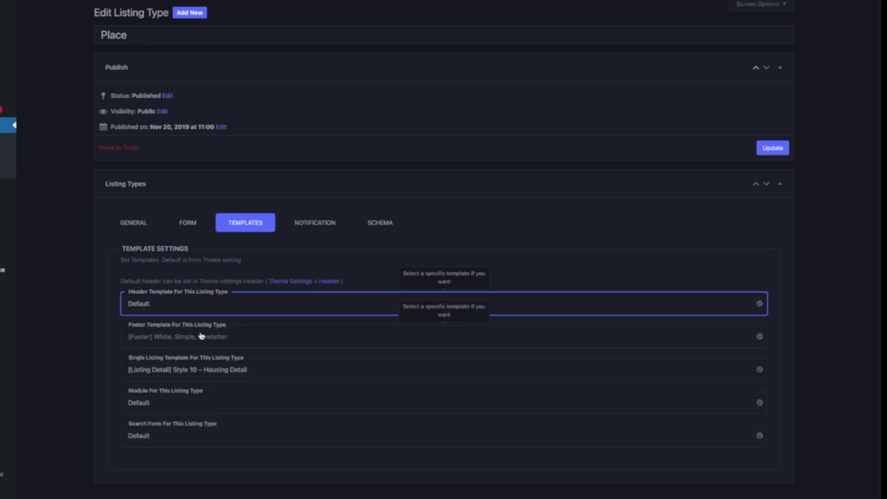
click(201, 336)
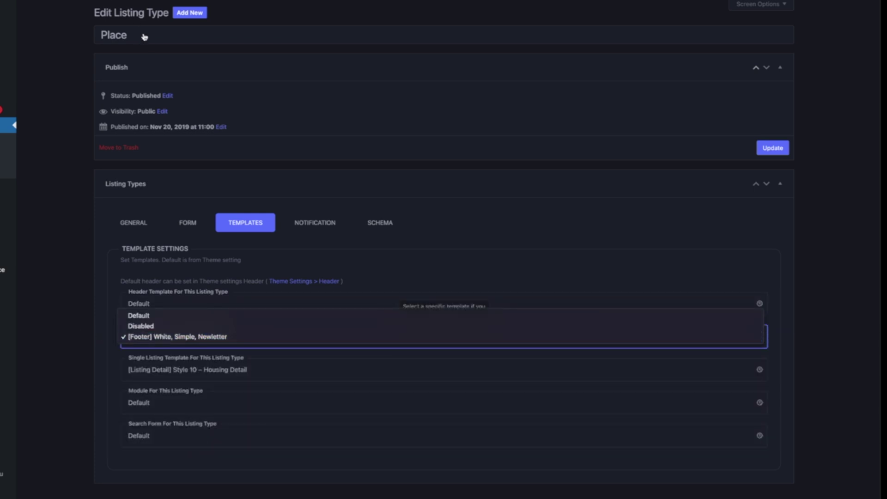
click(105, 387)
Step: Examine the single listing, module and search form template options for the Place listing type
click(185, 371)
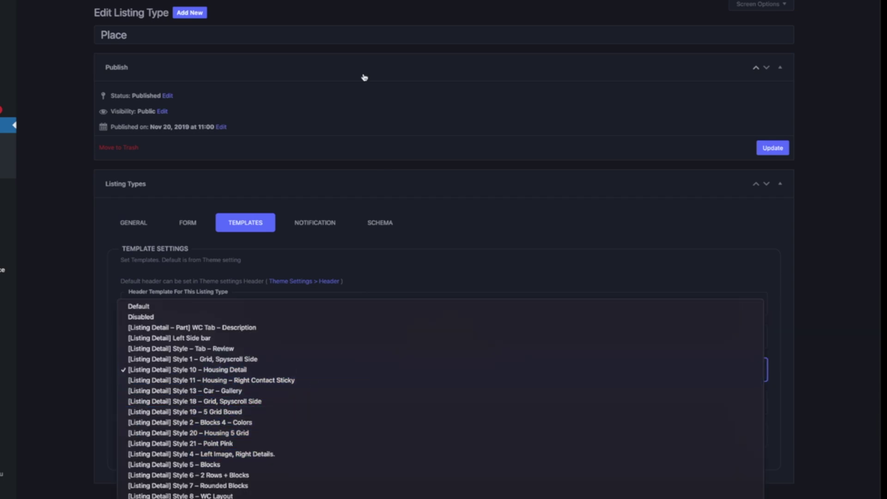
click(171, 369)
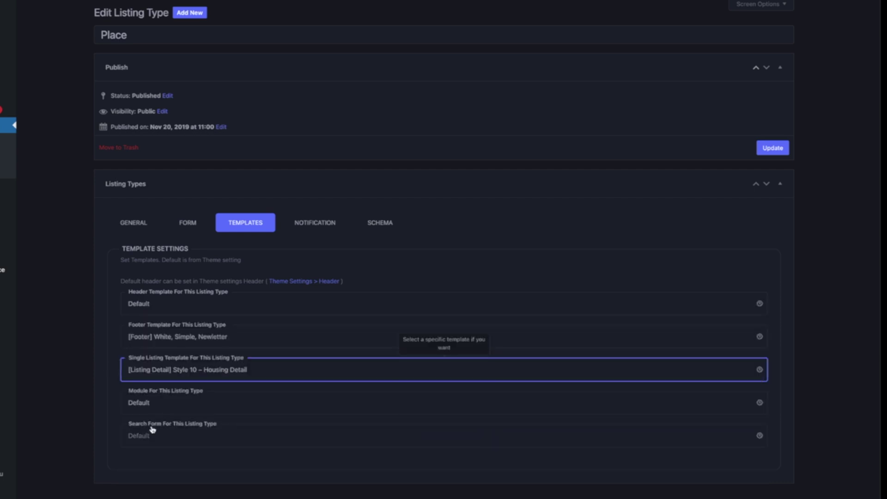
click(162, 403)
click(107, 434)
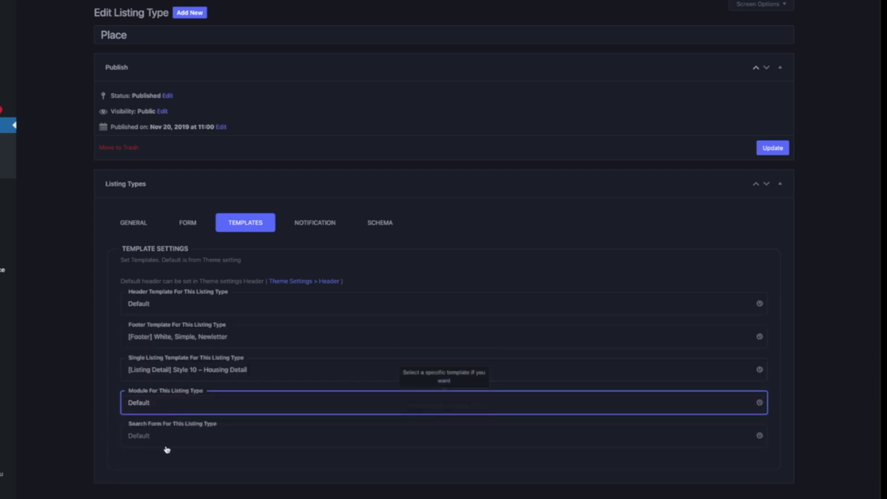
click(196, 470)
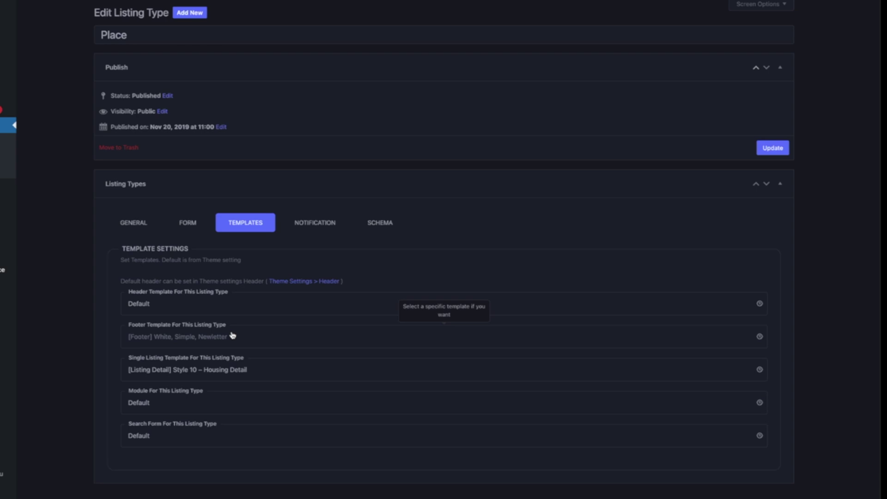
Step: Open the Place listing type's notification settings and examine the Success Alert Message text
click(314, 222)
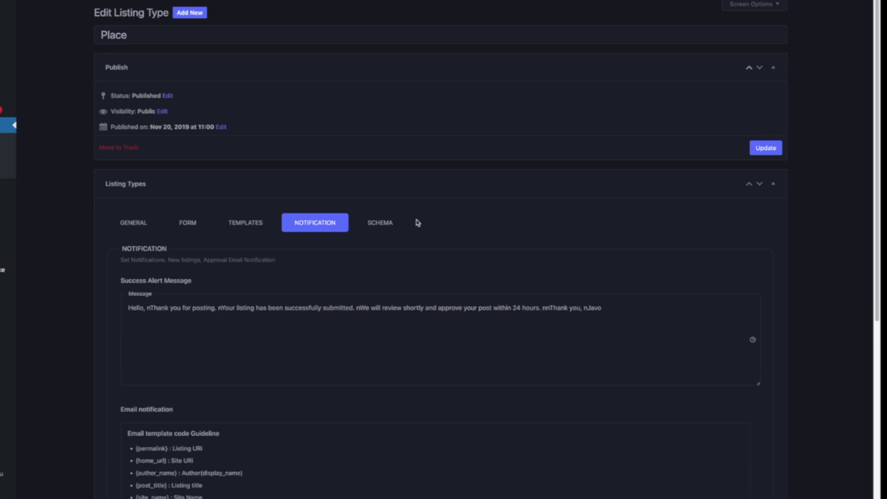
scroll(417, 223, down, 9)
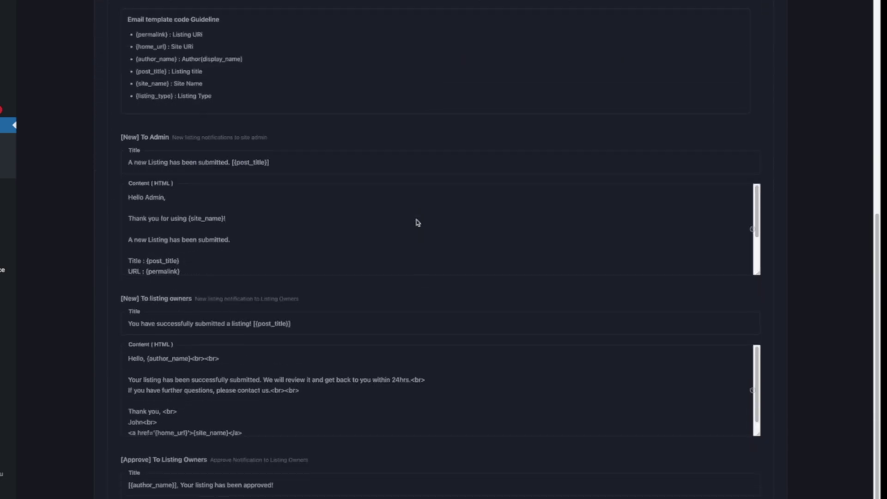
scroll(418, 223, up, 5)
scroll(418, 223, up, 4)
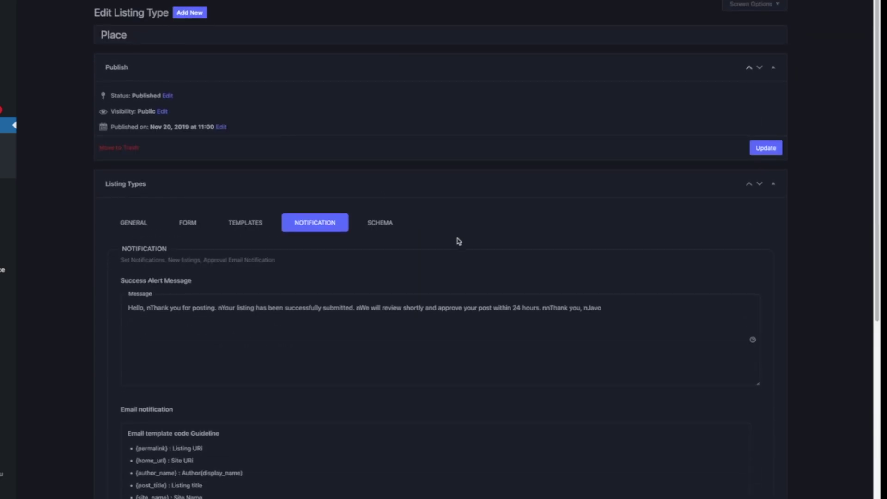
scroll(461, 282, down, 3)
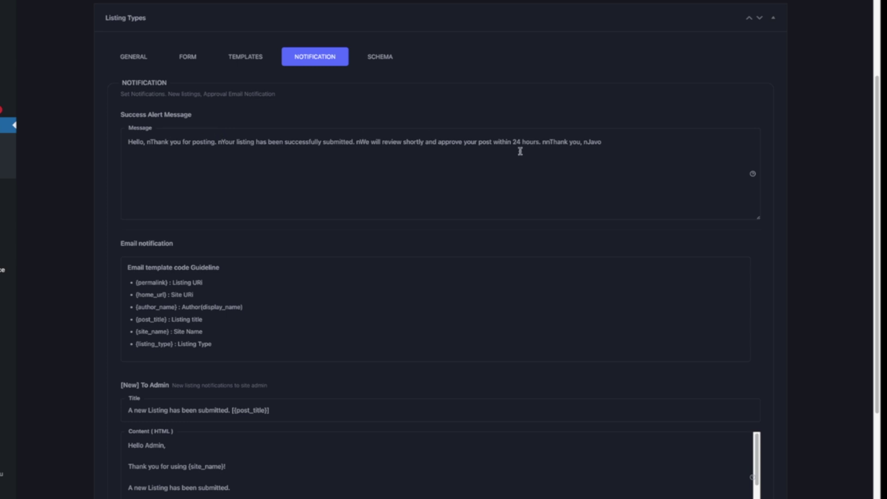
click(298, 147)
key(ctrl+a)
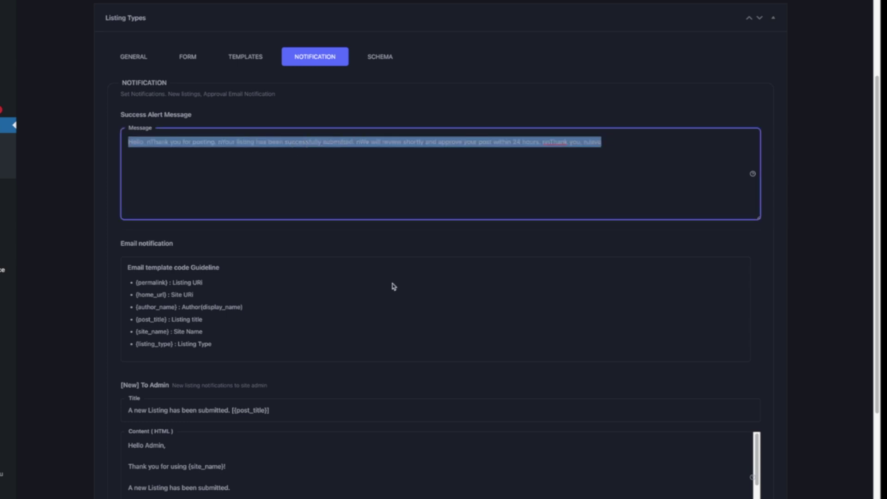
click(380, 252)
Step: Examine the email template code guideline and the new-listing and approval email templates for the admin and listing owners
scroll(381, 253, down, 5)
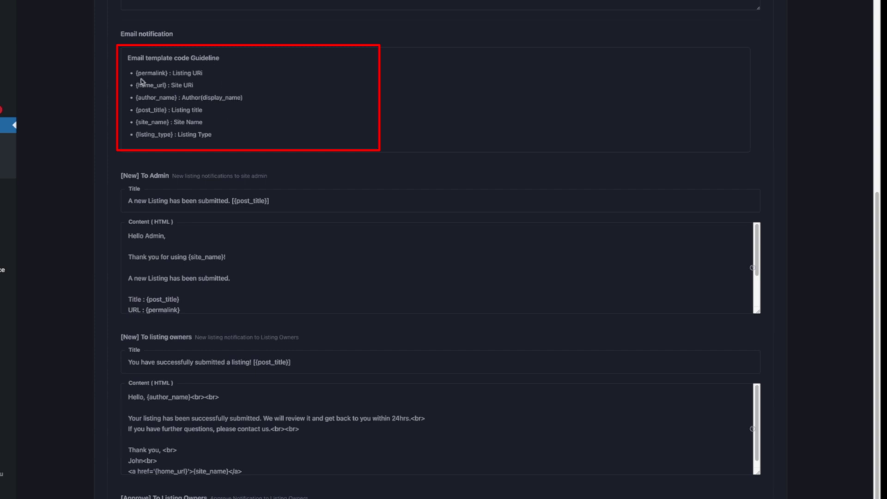
drag(136, 73, 166, 75)
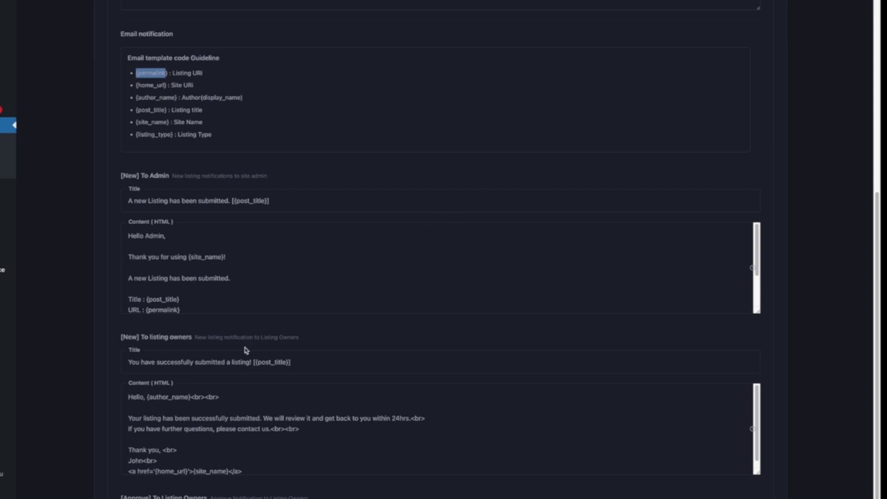
scroll(245, 347, down, 3)
scroll(245, 347, up, 1)
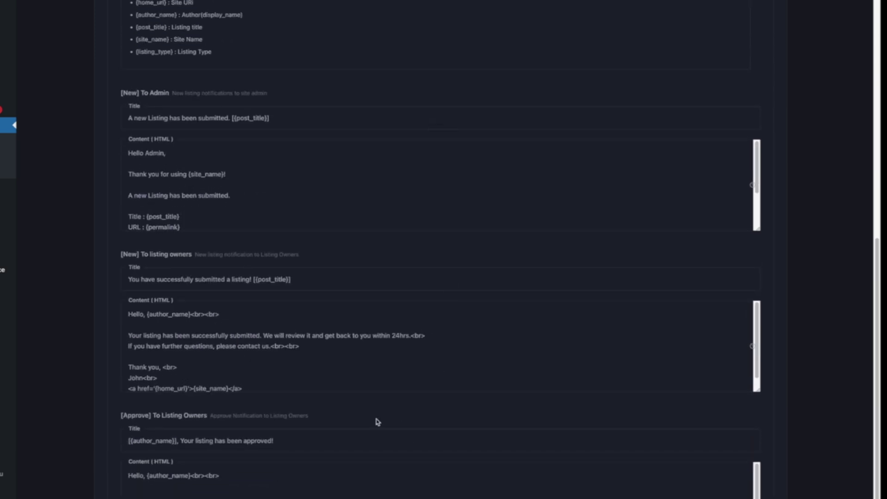
triple_click(143, 91)
click(283, 102)
triple_click(150, 255)
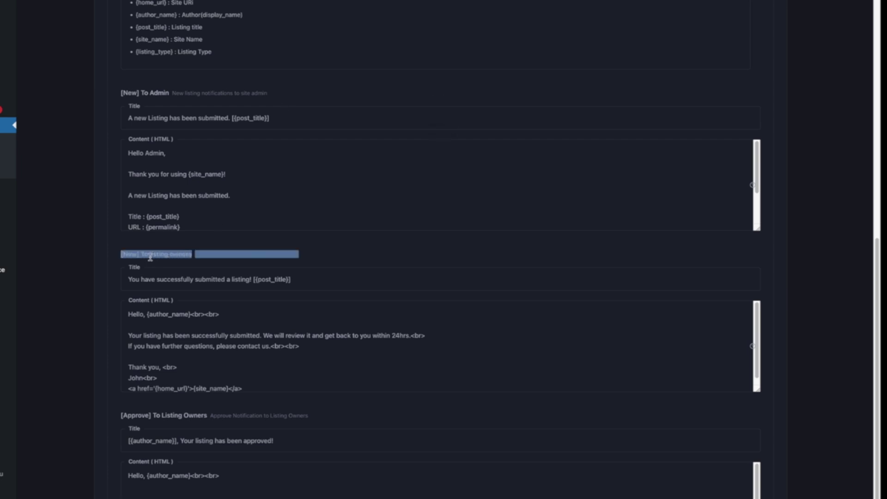
click(313, 251)
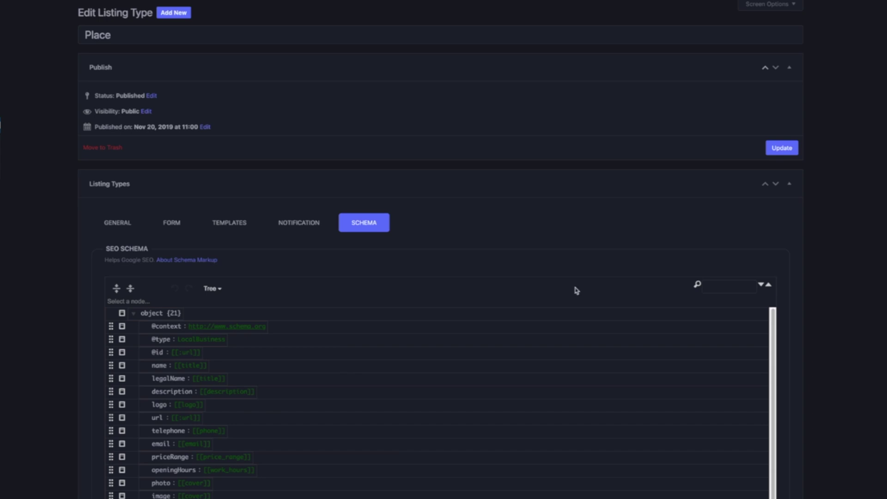
Step: Review the listing type's SEO schema and read the linked About Schema Markup article, closing it when done
scroll(576, 290, down, 1)
scroll(576, 290, up, 1)
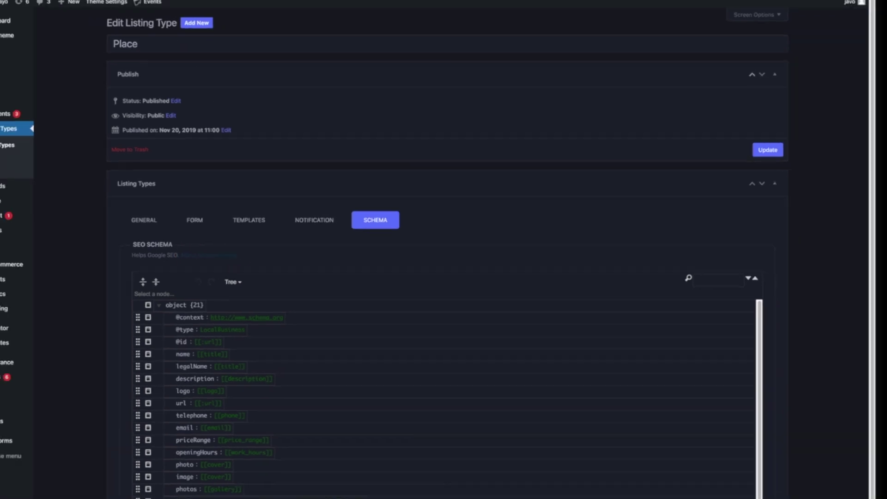
click(224, 10)
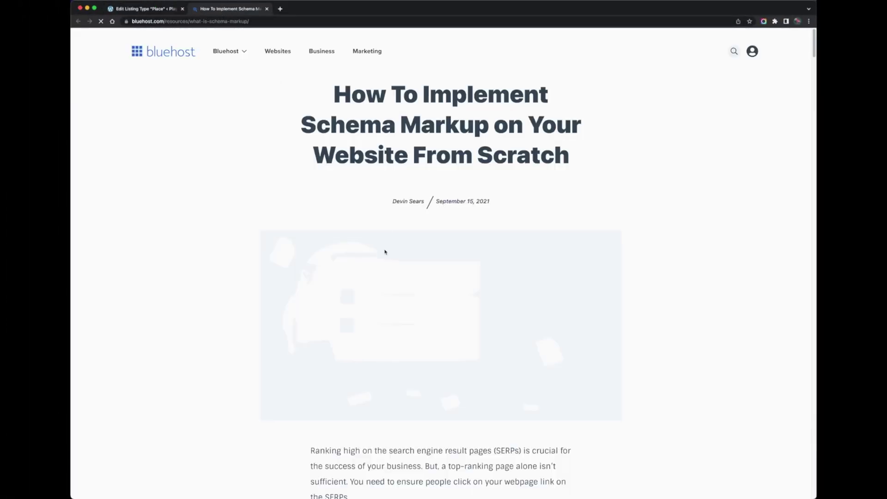
scroll(385, 252, down, 15)
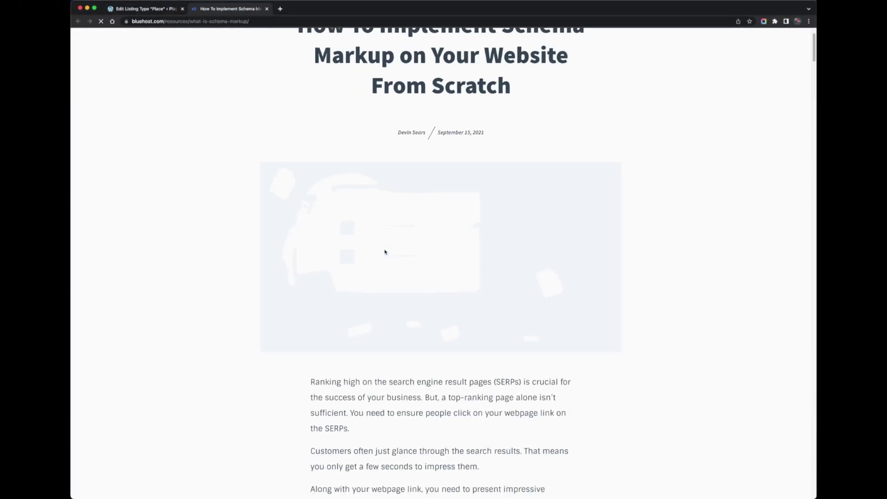
scroll(385, 251, down, 10)
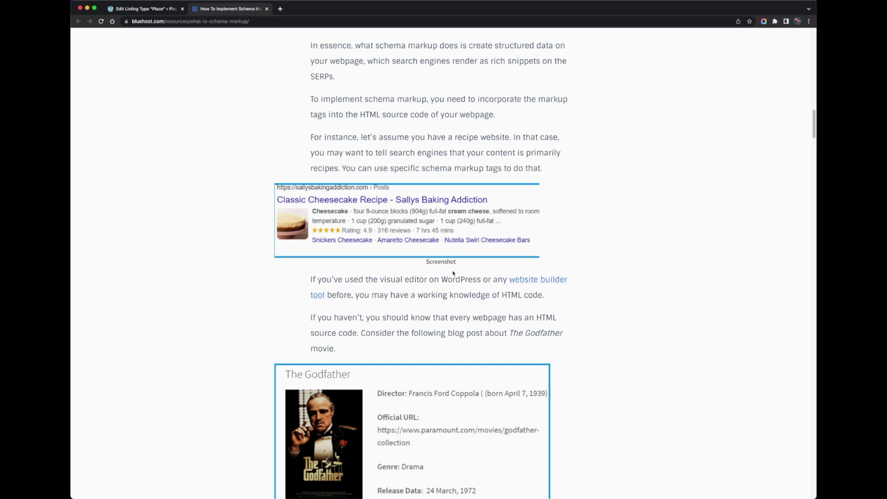
key(super+w)
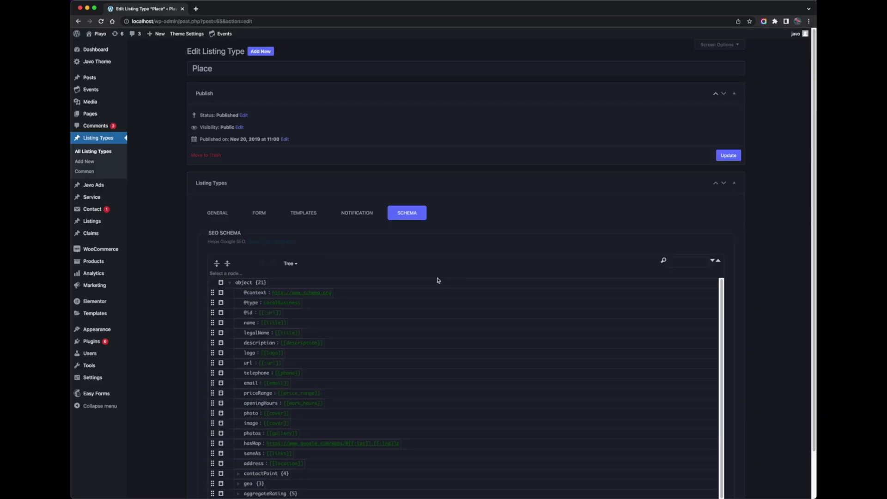